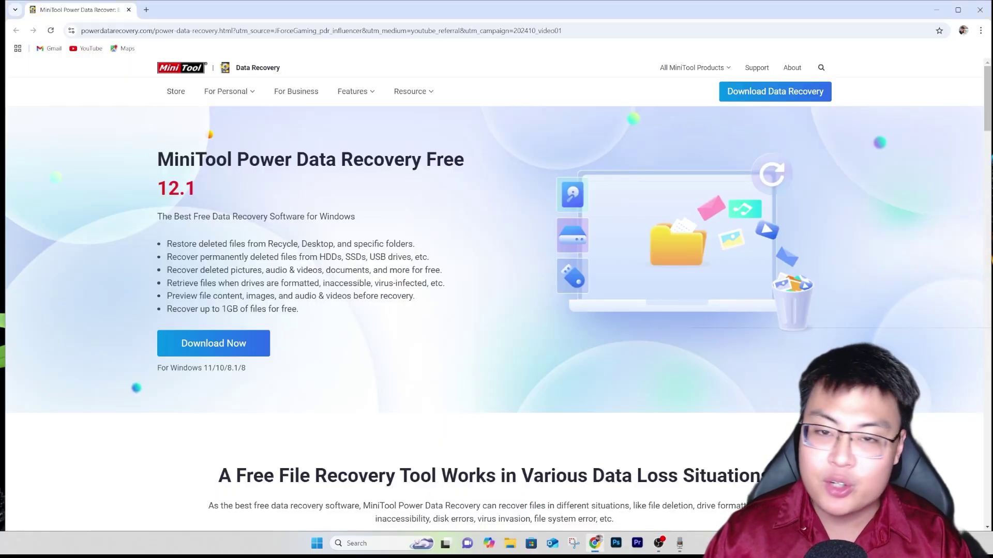
Scroll MiniTool's product page past the data loss cards to 'Recover All Formats of Files'
{"action": "scroll", "coordinate": [496, 290], "scroll_direction": "down", "scroll_amount": 1}
{"action": "scroll", "coordinate": [496, 289], "scroll_direction": "down", "scroll_amount": 1}
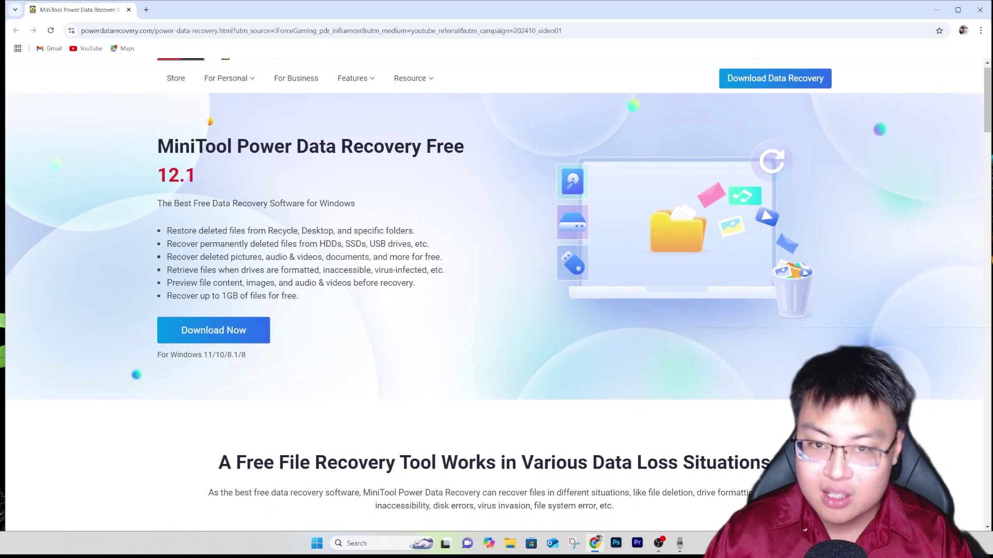
{"action": "scroll", "coordinate": [496, 289], "scroll_direction": "down", "scroll_amount": 1}
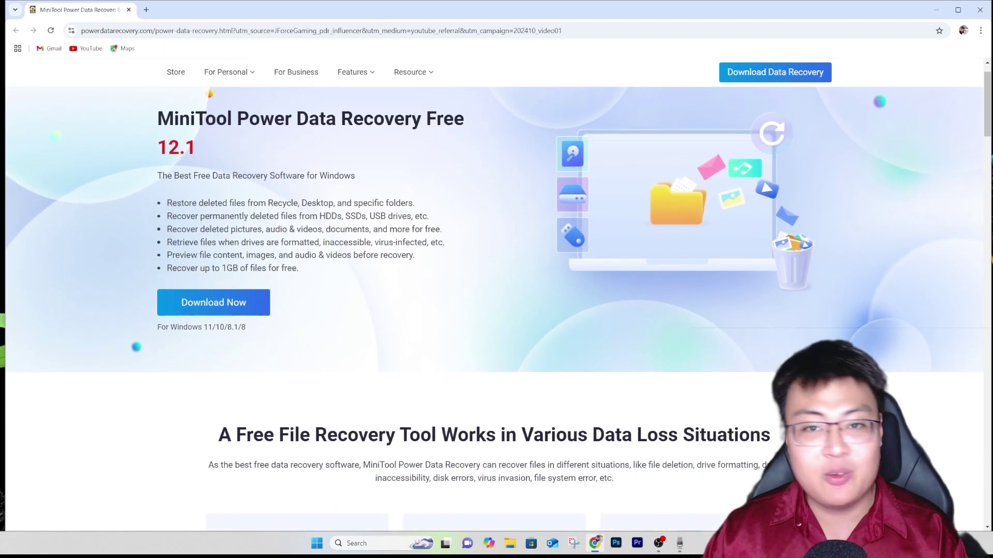
{"action": "scroll", "coordinate": [497, 290], "scroll_direction": "down", "scroll_amount": 1}
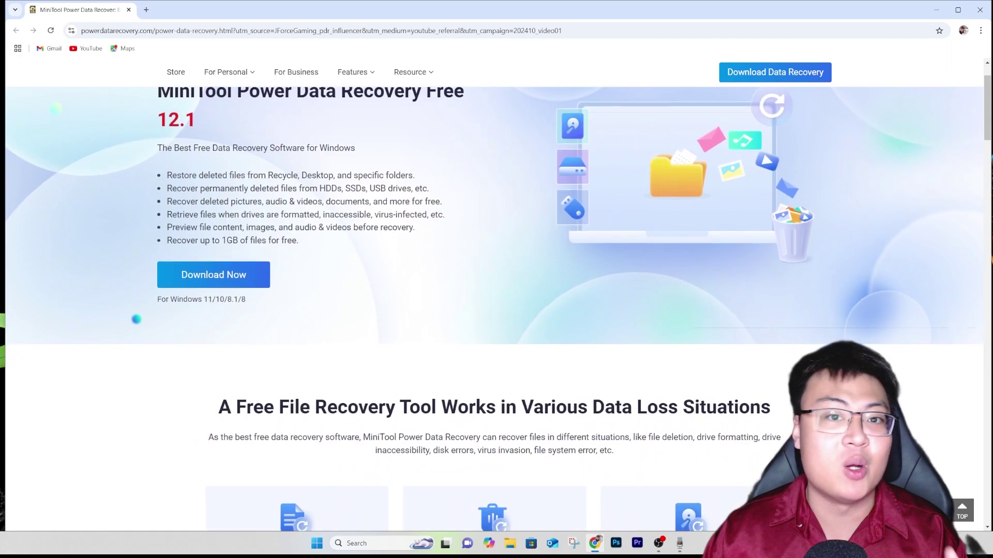
{"action": "scroll", "coordinate": [496, 289], "scroll_direction": "down", "scroll_amount": 1}
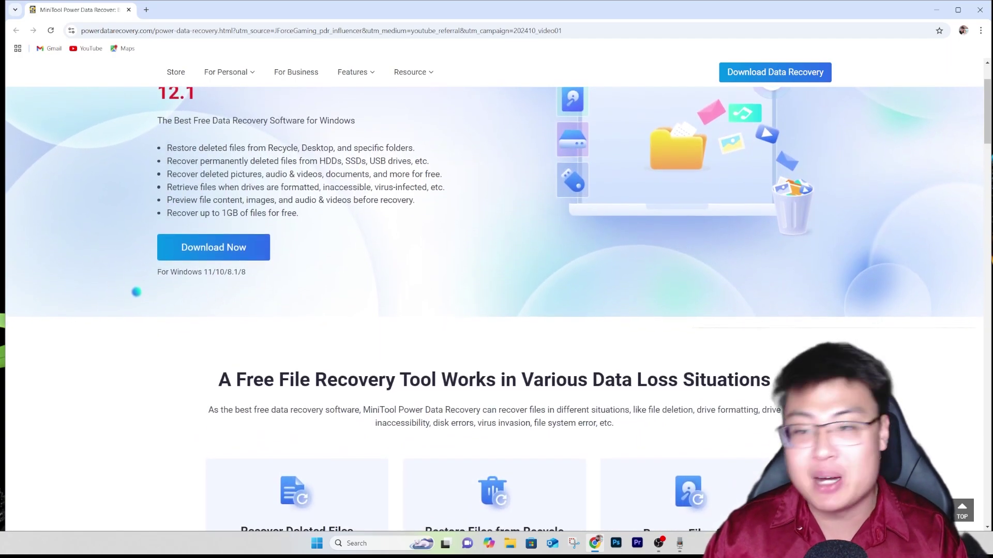
{"action": "scroll", "coordinate": [496, 289], "scroll_direction": "down", "scroll_amount": 1}
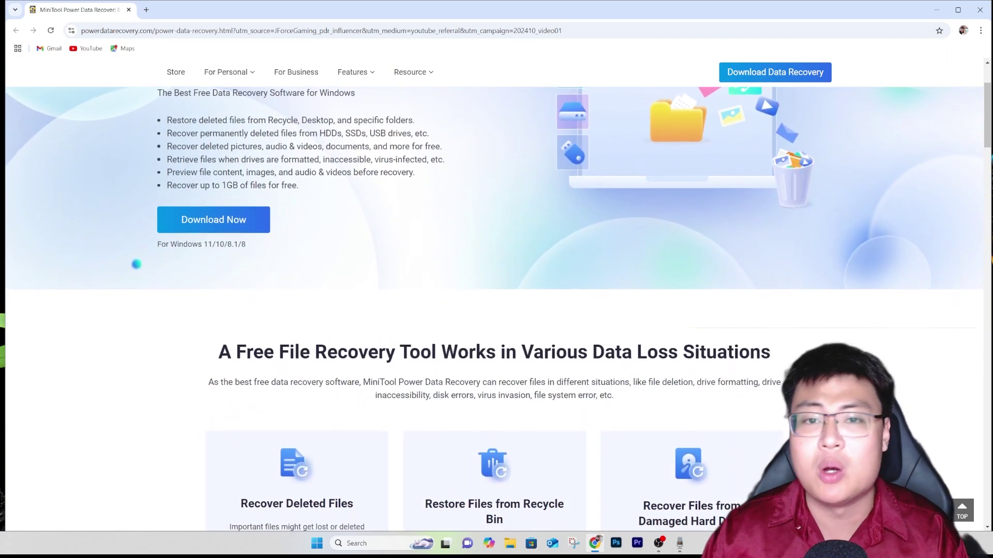
{"action": "scroll", "coordinate": [497, 290], "scroll_direction": "down", "scroll_amount": 1}
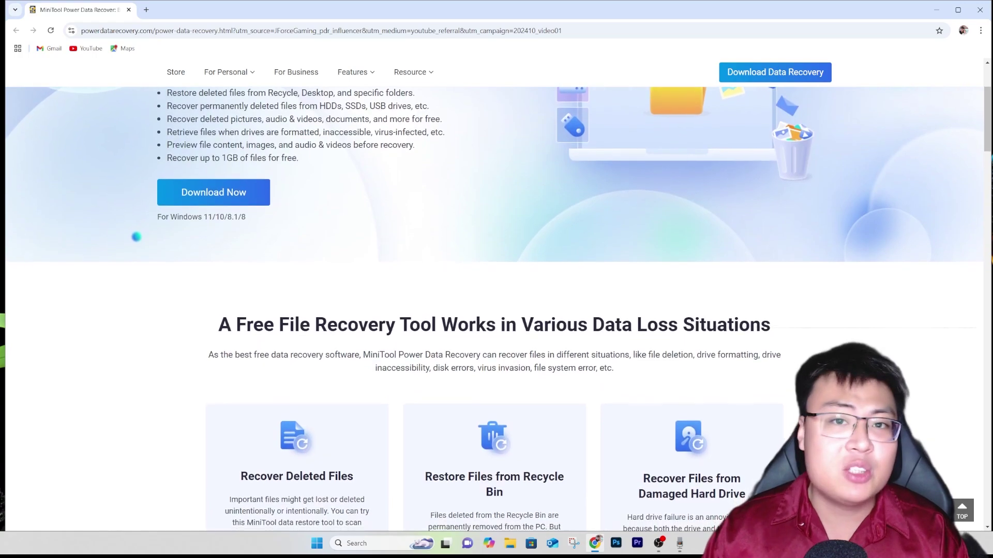
{"action": "scroll", "coordinate": [496, 290], "scroll_direction": "down", "scroll_amount": 1}
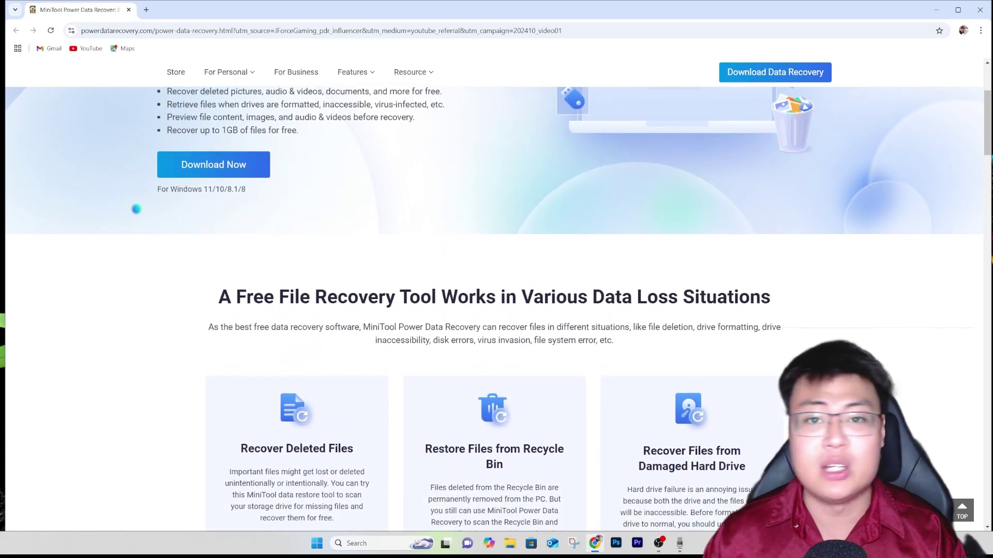
{"action": "scroll", "coordinate": [496, 290], "scroll_direction": "down", "scroll_amount": 1}
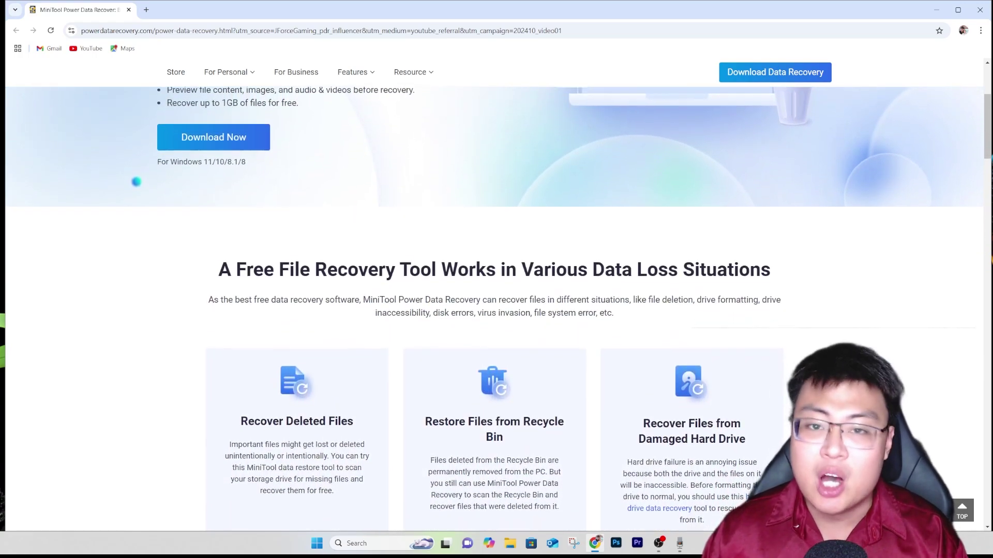
{"action": "scroll", "coordinate": [496, 289], "scroll_direction": "down", "scroll_amount": 1}
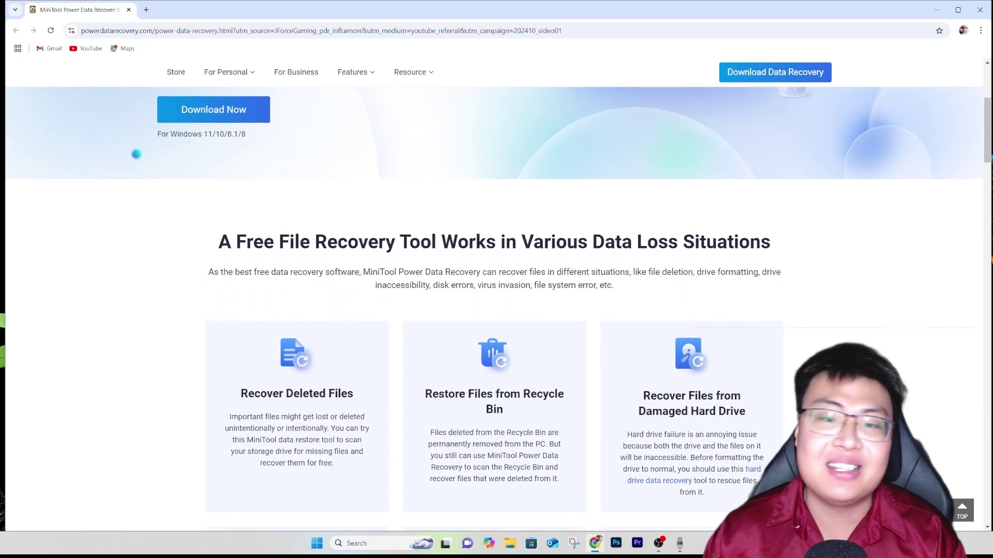
{"action": "scroll", "coordinate": [497, 290], "scroll_direction": "down", "scroll_amount": 1}
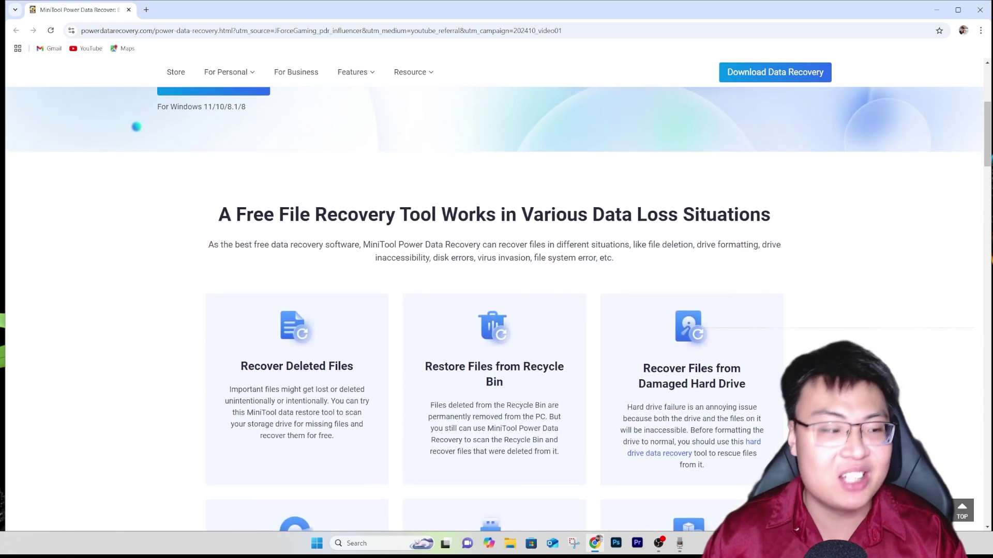
{"action": "scroll", "coordinate": [497, 289], "scroll_direction": "down", "scroll_amount": 1}
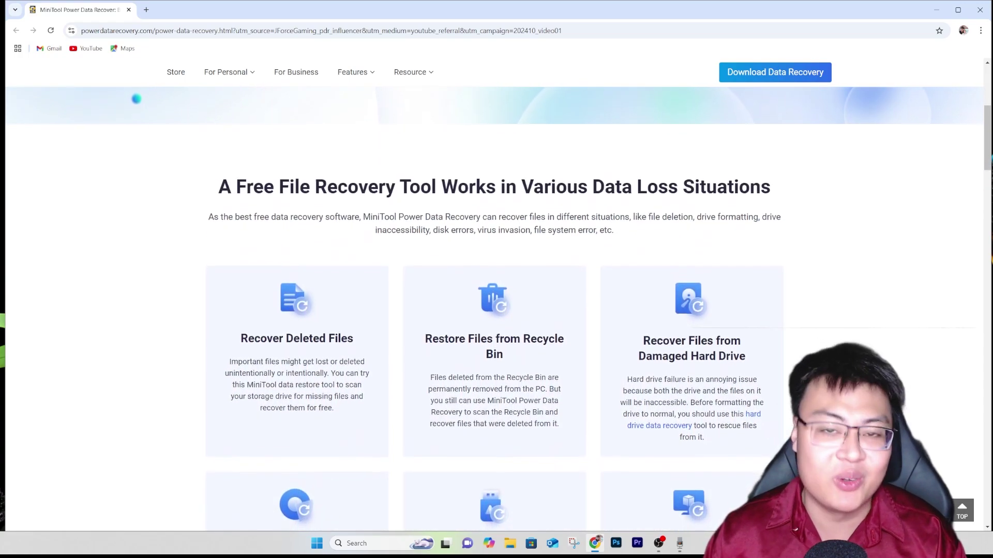
{"action": "scroll", "coordinate": [496, 290], "scroll_direction": "down", "scroll_amount": 1}
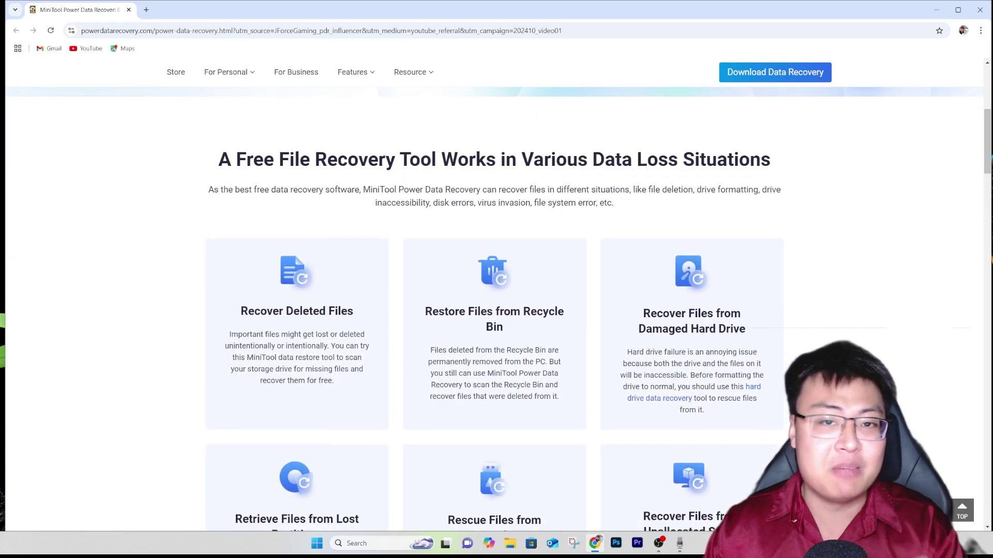
{"action": "scroll", "coordinate": [496, 290], "scroll_direction": "down", "scroll_amount": 1}
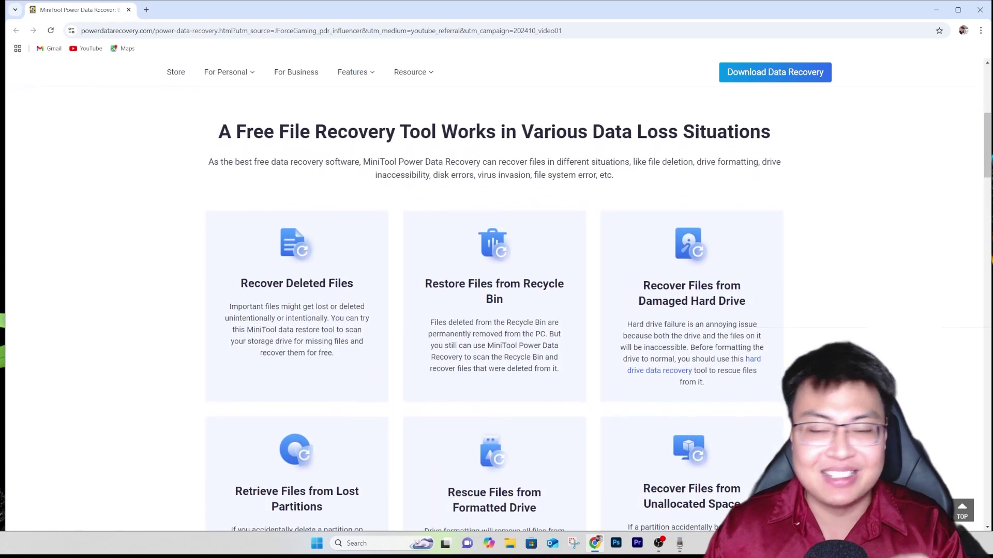
{"action": "scroll", "coordinate": [497, 290], "scroll_direction": "down", "scroll_amount": 1}
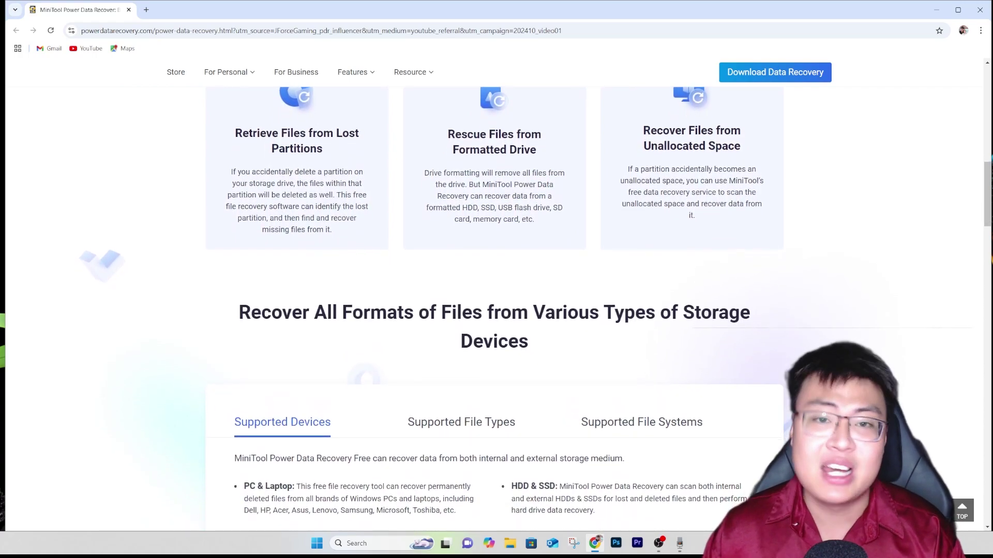
Look through the Supported Devices section, then minimize the browser to show the desktop
{"action": "scroll", "coordinate": [497, 311], "scroll_direction": "down", "scroll_amount": 1}
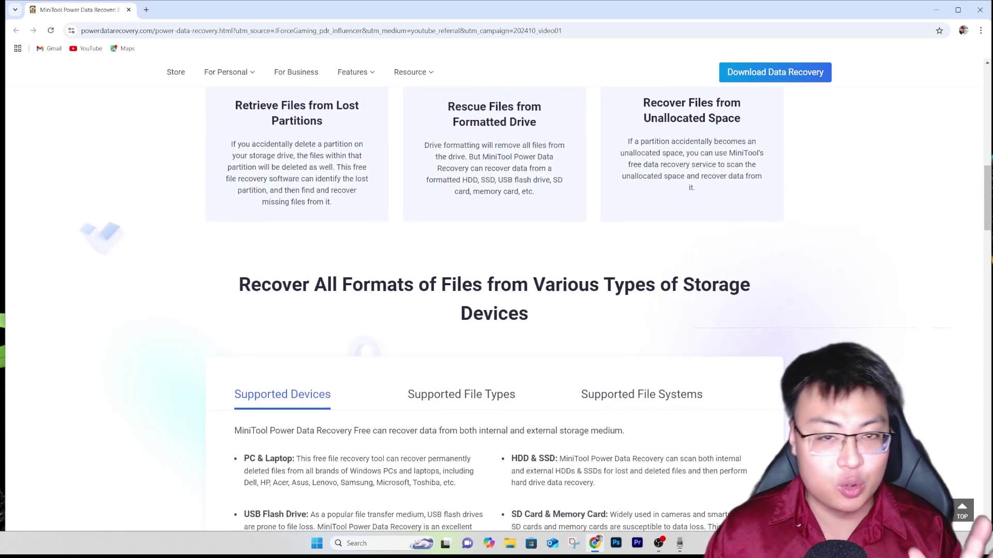
{"action": "scroll", "coordinate": [496, 310], "scroll_direction": "down", "scroll_amount": 2}
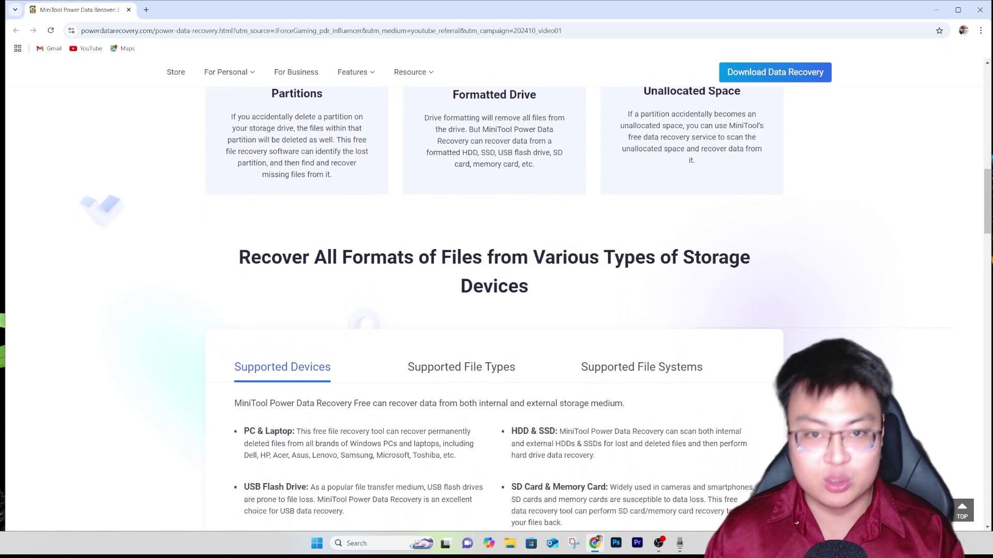
{"action": "scroll", "coordinate": [497, 310], "scroll_direction": "down", "scroll_amount": 1}
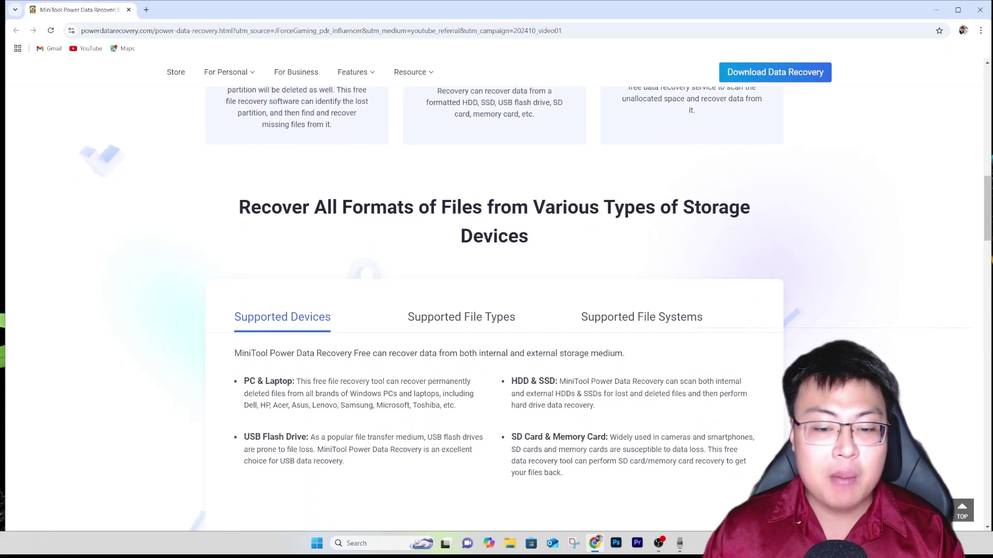
{"action": "scroll", "coordinate": [496, 311], "scroll_direction": "down", "scroll_amount": 1}
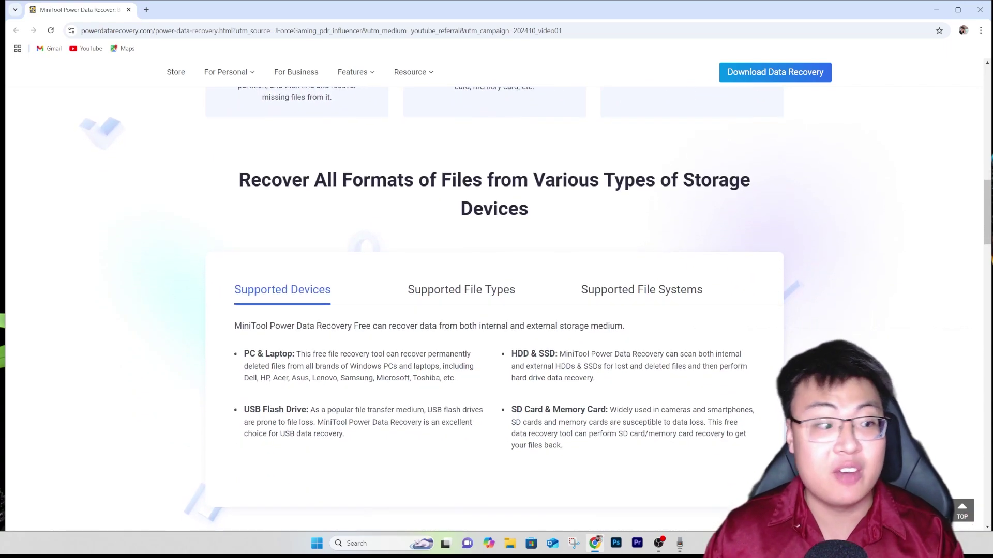
{"action": "scroll", "coordinate": [497, 310], "scroll_direction": "down", "scroll_amount": 1}
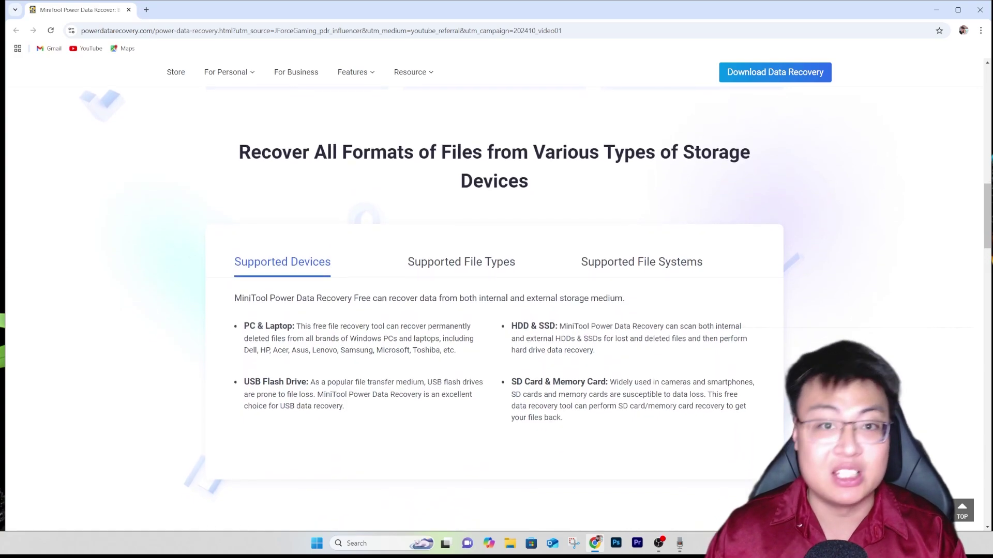
{"action": "scroll", "coordinate": [955, 318], "scroll_direction": "up", "scroll_amount": 15}
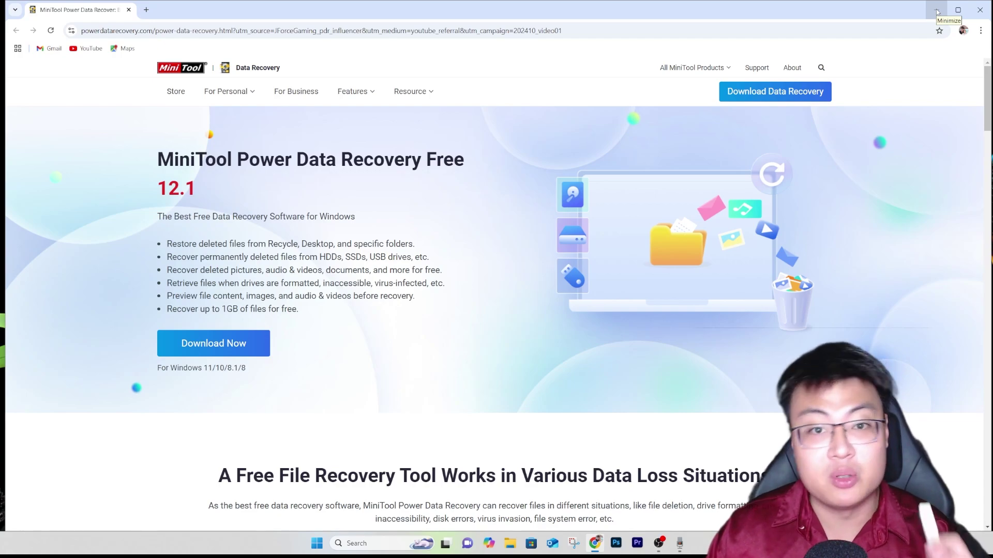
{"action": "left_click", "coordinate": [937, 10]}
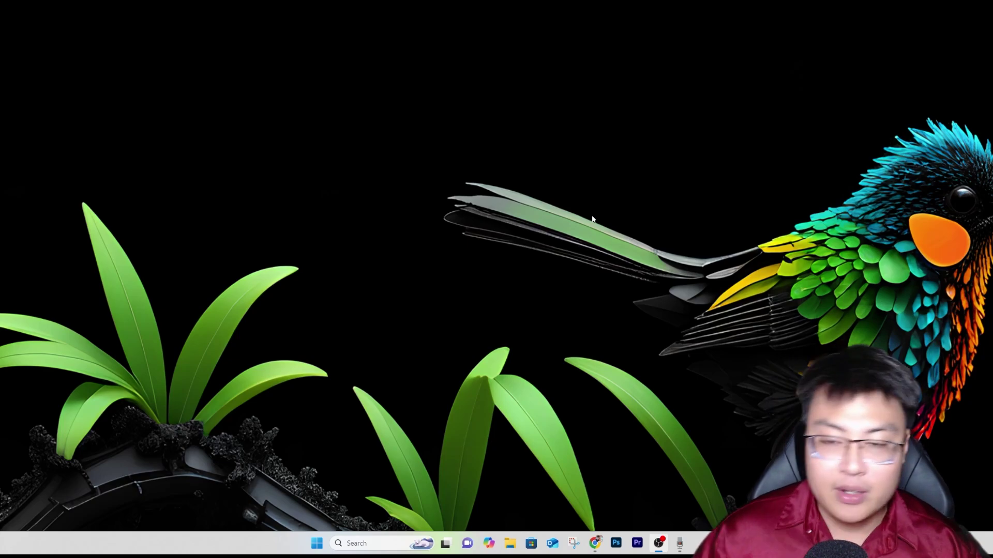
Open USB Drive (D:) from This PC in a File Explorer window
{"action": "left_click", "coordinate": [510, 543]}
{"action": "left_click", "coordinate": [274, 420]}
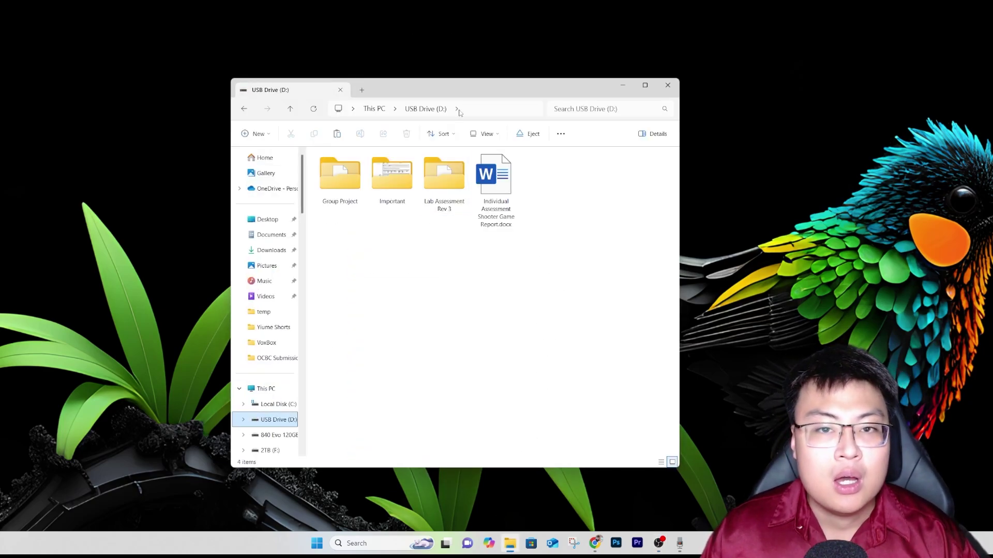
{"action": "left_click_drag", "start_coordinate": [459, 86], "coordinate": [505, 74]}
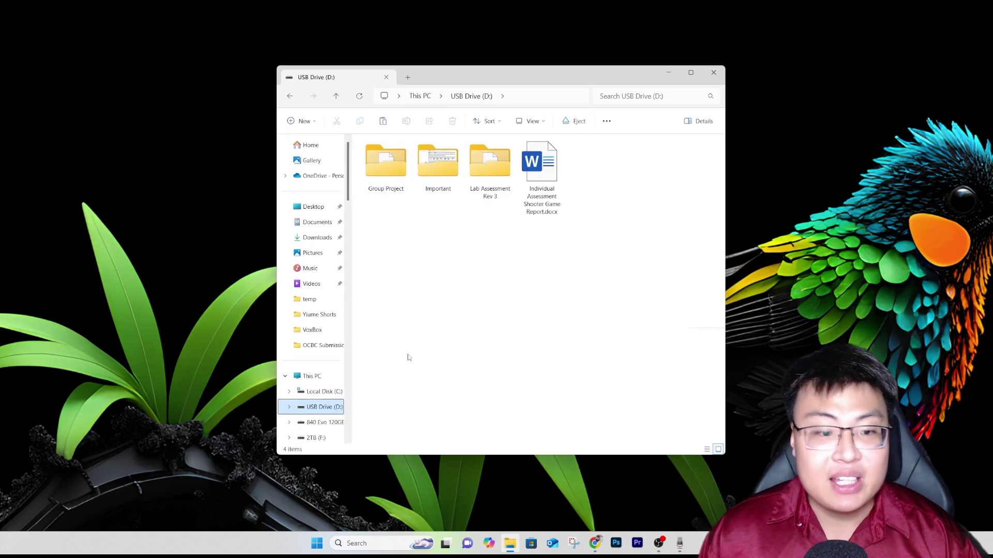
{"action": "key", "text": "ctrl+n"}
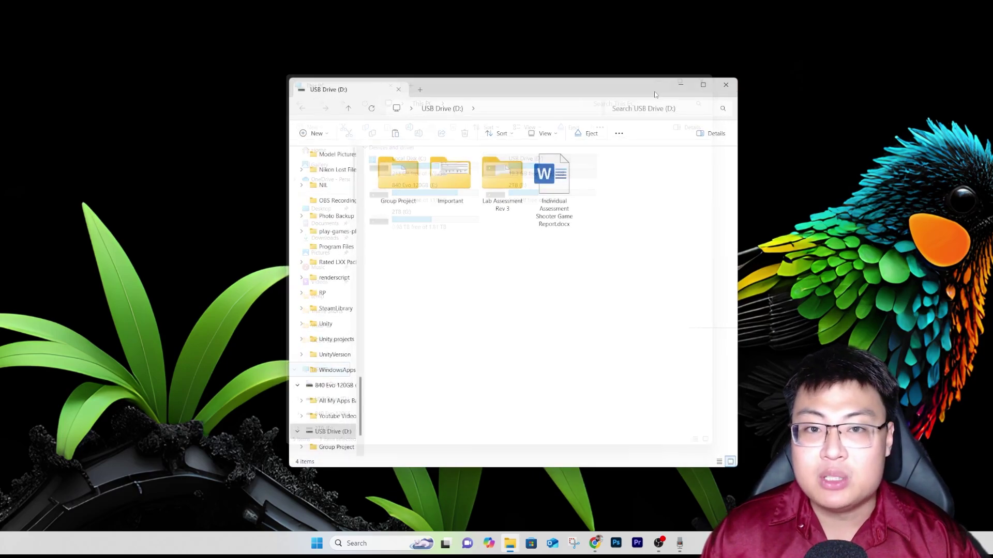
{"action": "scroll", "coordinate": [344, 359], "scroll_direction": "up", "scroll_amount": 10}
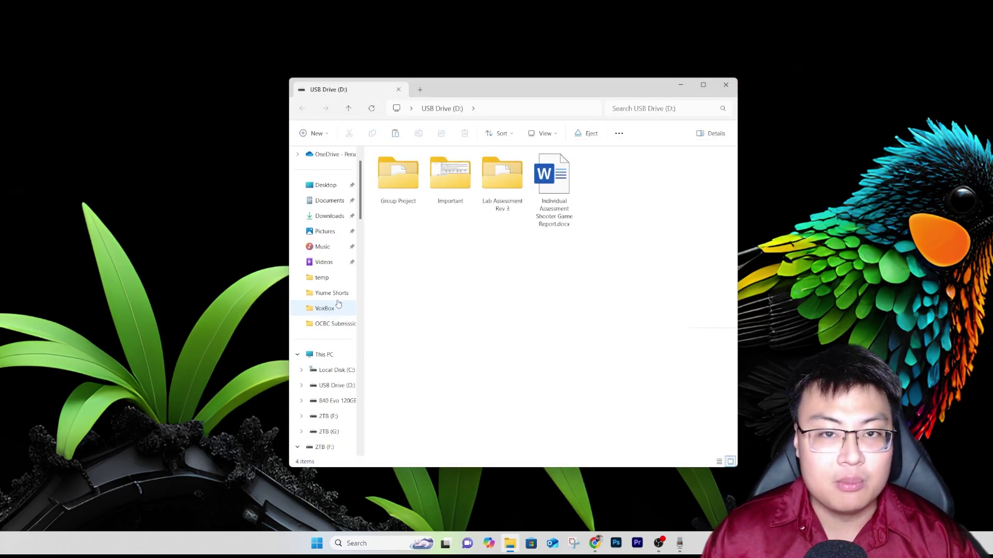
{"action": "left_click", "coordinate": [325, 354]}
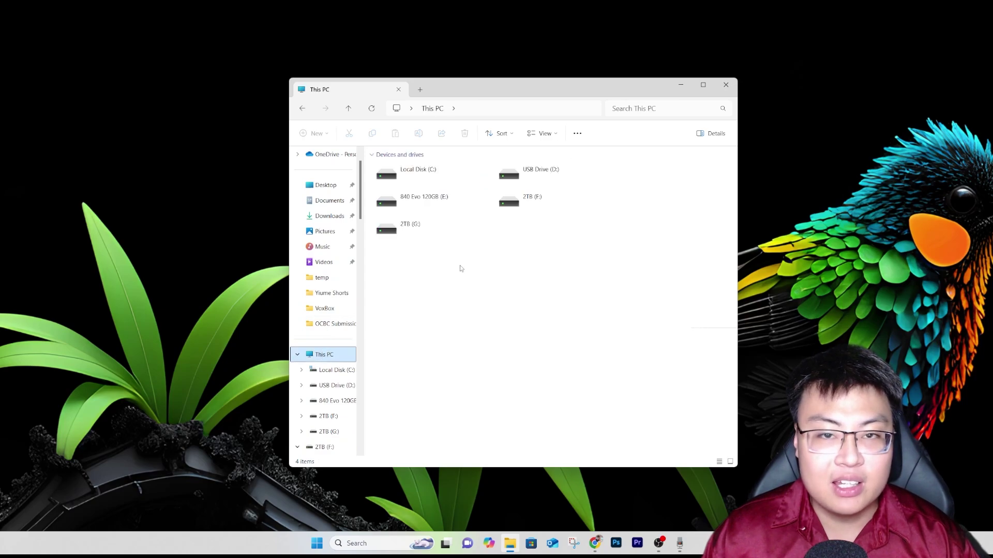
{"action": "double_click", "coordinate": [548, 176]}
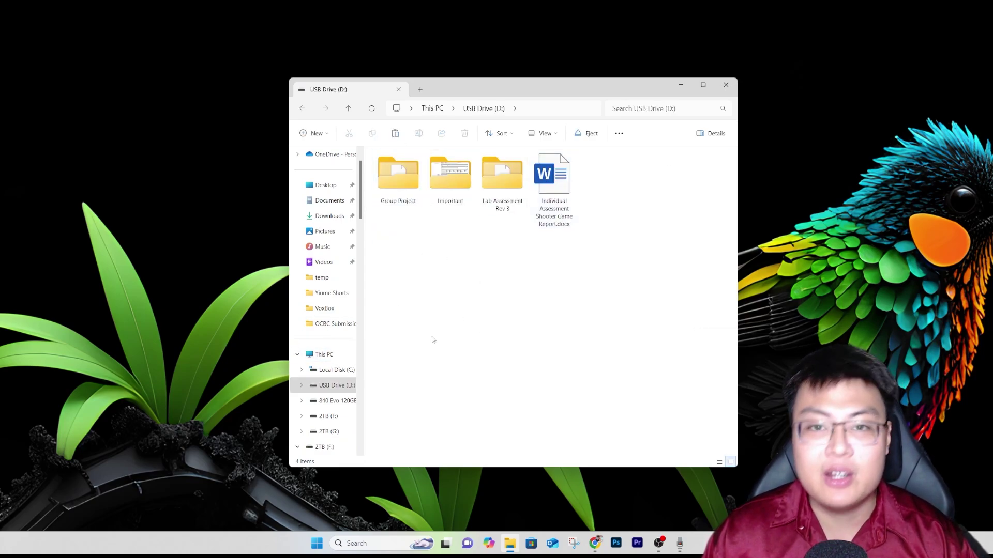
Open the Important folder and view the education loan PDF in Microsoft Edge
{"action": "double_click", "coordinate": [451, 175]}
{"action": "right_click", "coordinate": [449, 174]}
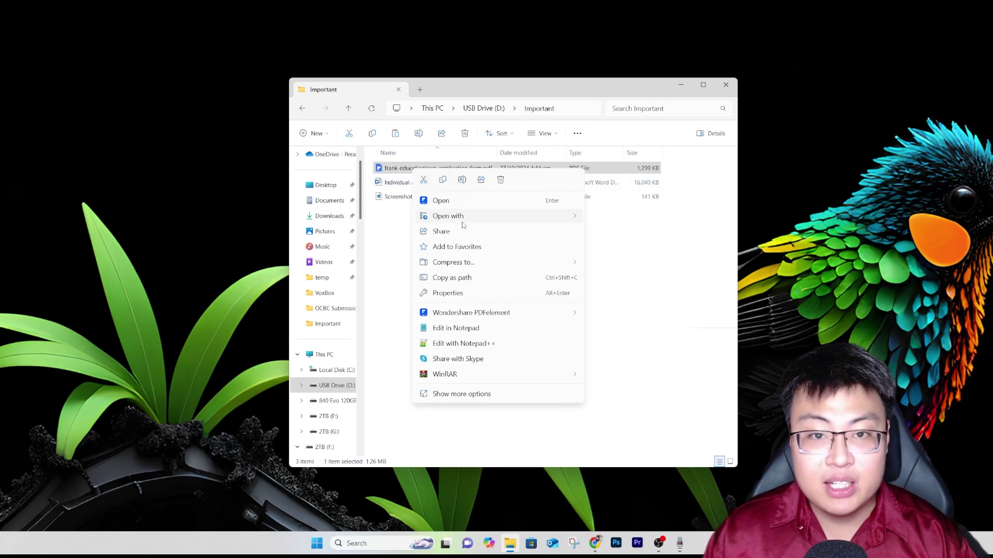
{"action": "mouse_move", "coordinate": [573, 223]}
{"action": "left_click", "coordinate": [625, 248]}
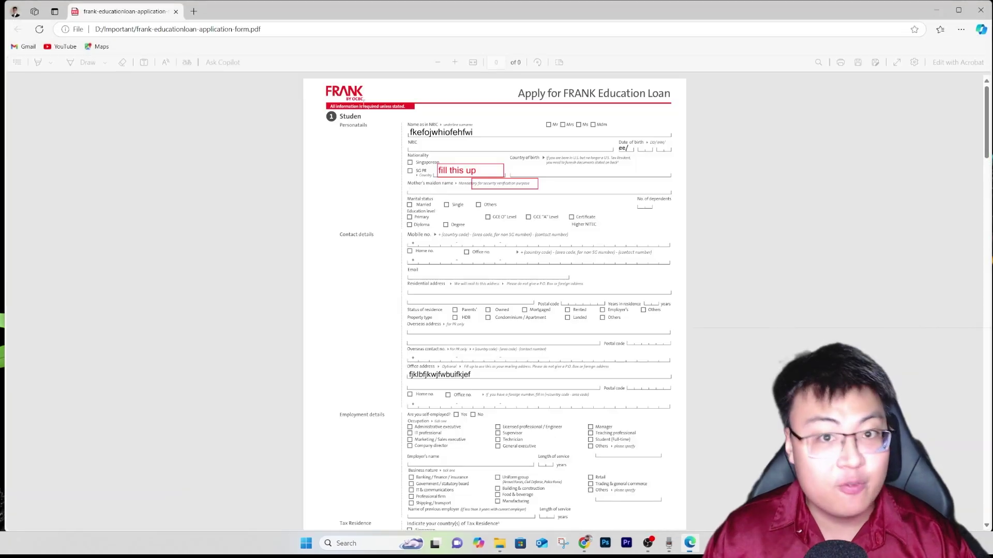
{"action": "scroll", "coordinate": [510, 213], "scroll_direction": "down", "scroll_amount": 20}
{"action": "scroll", "coordinate": [511, 213], "scroll_direction": "down", "scroll_amount": 5}
{"action": "scroll", "coordinate": [781, 179], "scroll_direction": "up", "scroll_amount": 12}
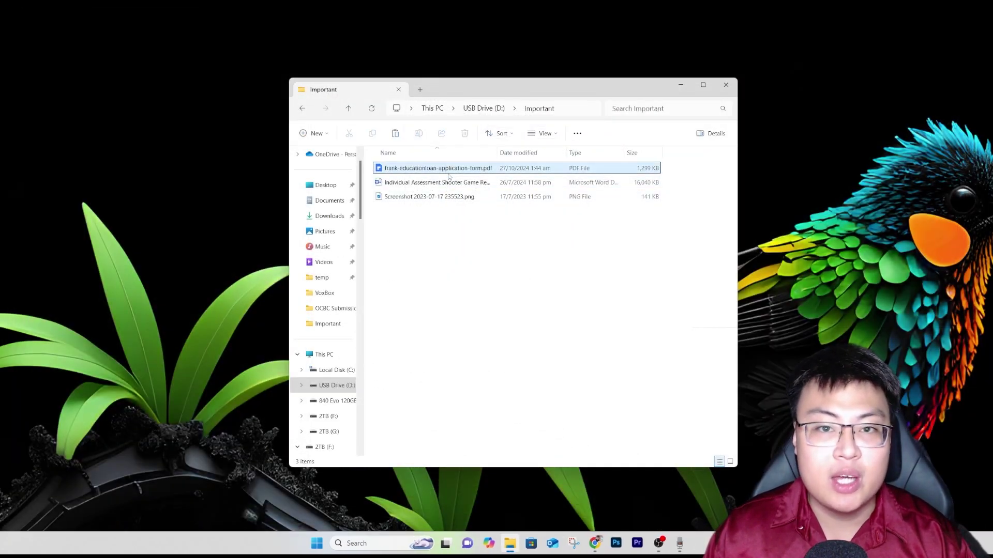
Read through the Shooter Game Report in Word, close it, and select the screenshot PNG
{"action": "double_click", "coordinate": [450, 184]}
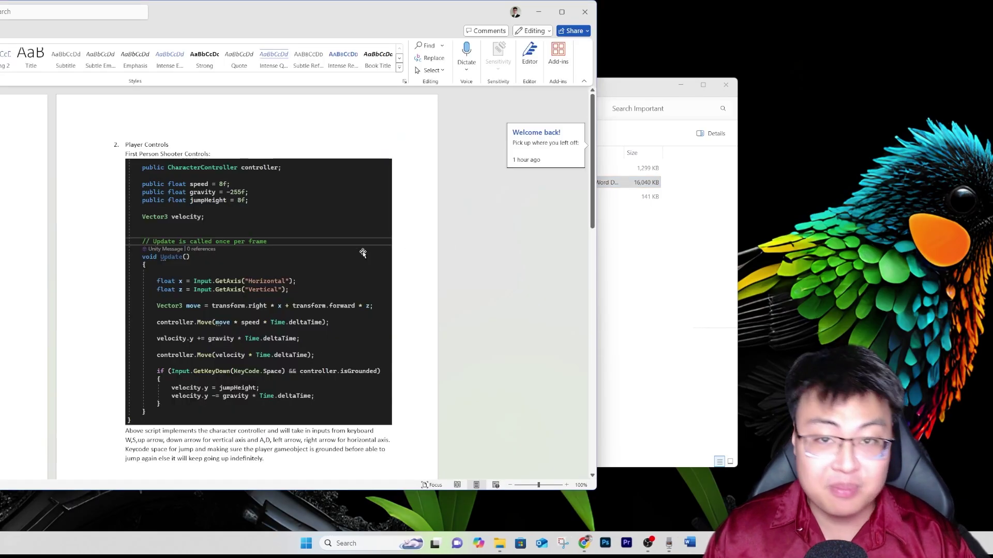
{"action": "scroll", "coordinate": [310, 243], "scroll_direction": "down", "scroll_amount": 10}
{"action": "left_click_drag", "start_coordinate": [350, 6], "coordinate": [640, 26]}
{"action": "scroll", "coordinate": [545, 245], "scroll_direction": "down", "scroll_amount": 15}
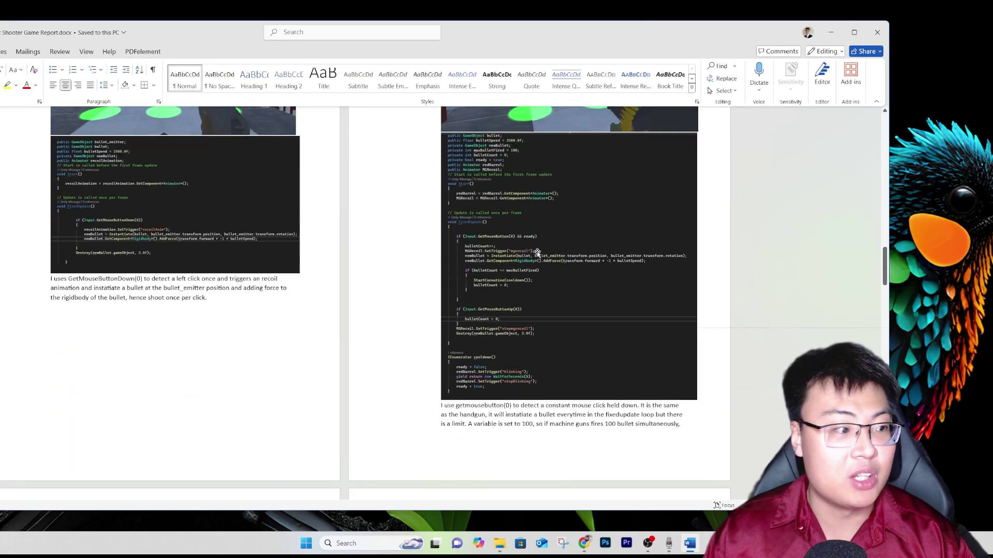
{"action": "scroll", "coordinate": [537, 253], "scroll_direction": "down", "scroll_amount": 15}
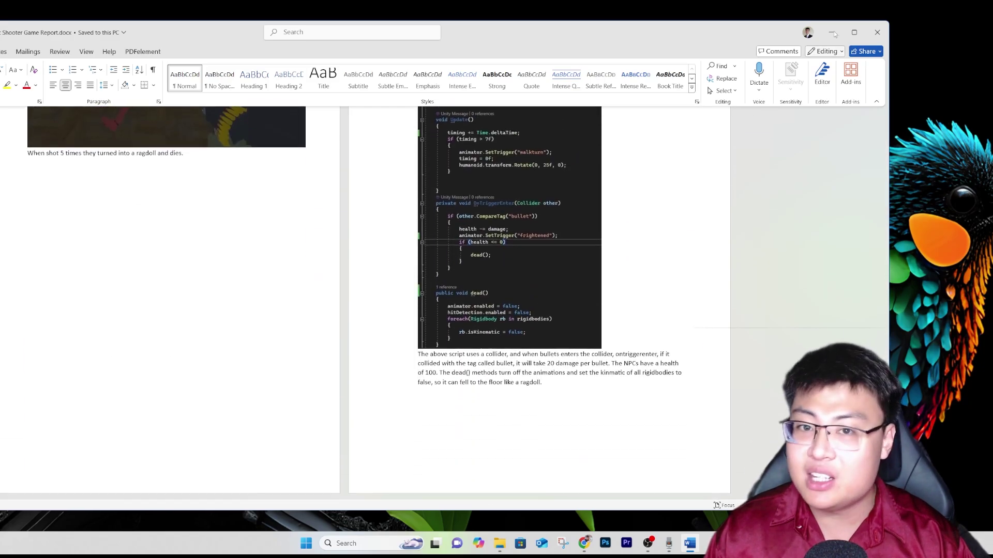
{"action": "left_click", "coordinate": [877, 32]}
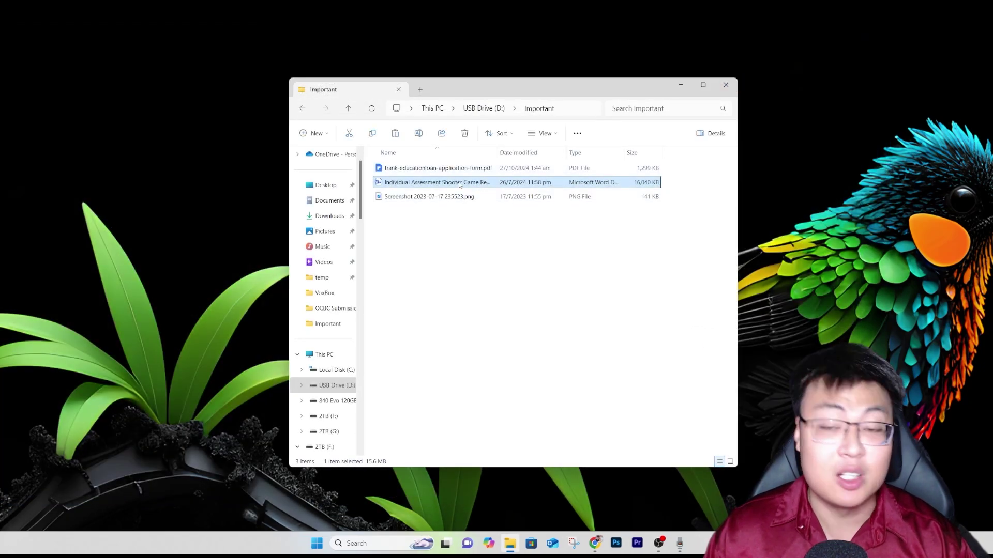
{"action": "left_click", "coordinate": [450, 197]}
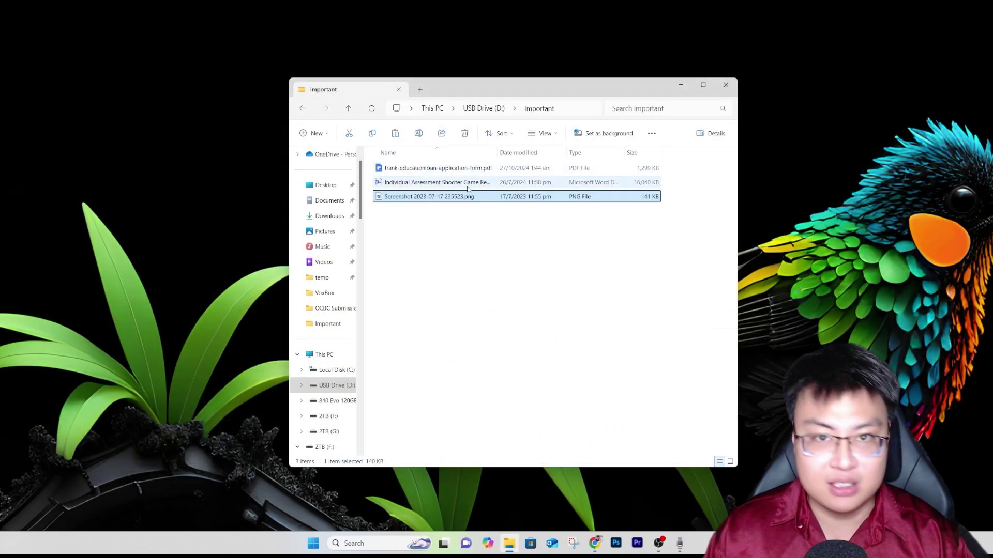
{"action": "left_click", "coordinate": [301, 109]}
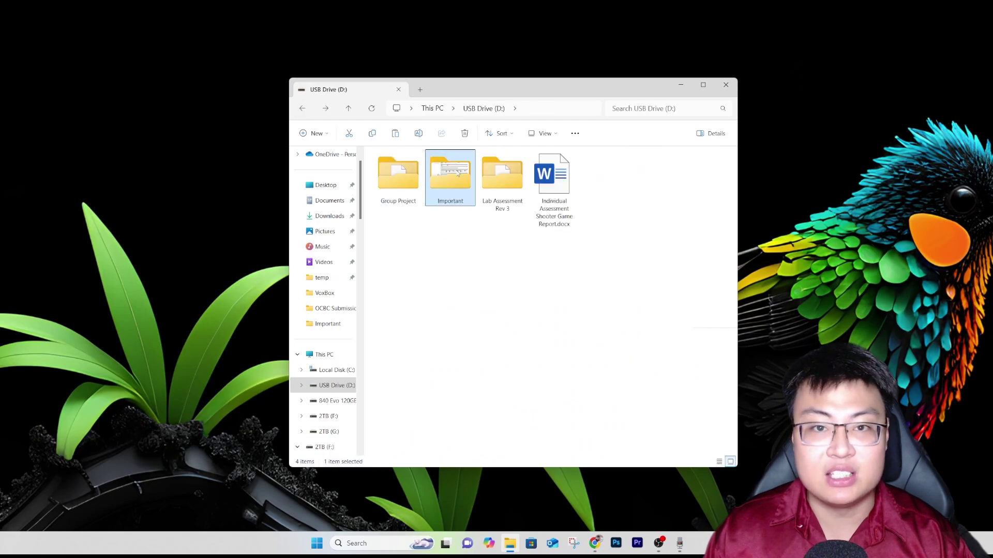
{"action": "double_click", "coordinate": [461, 197]}
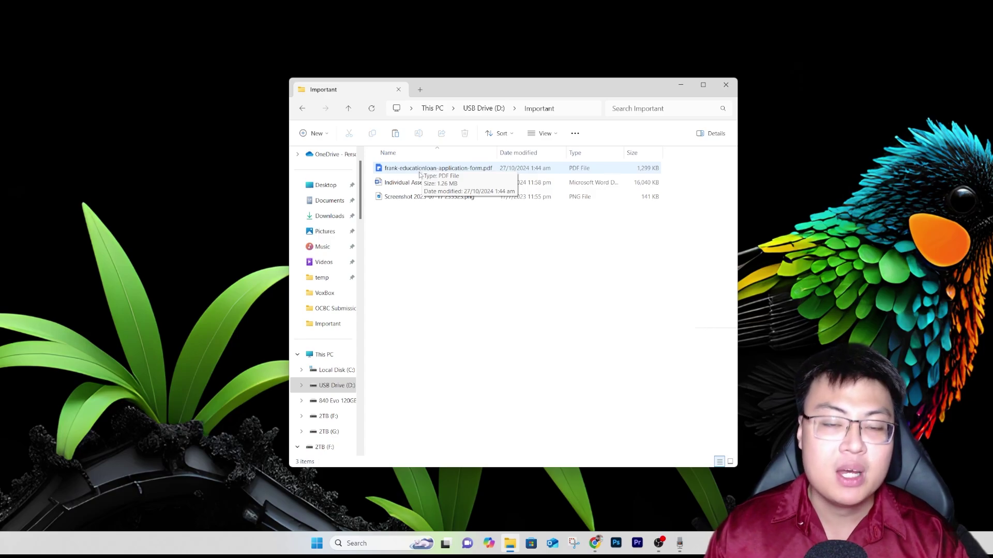
{"action": "double_click", "coordinate": [420, 183]}
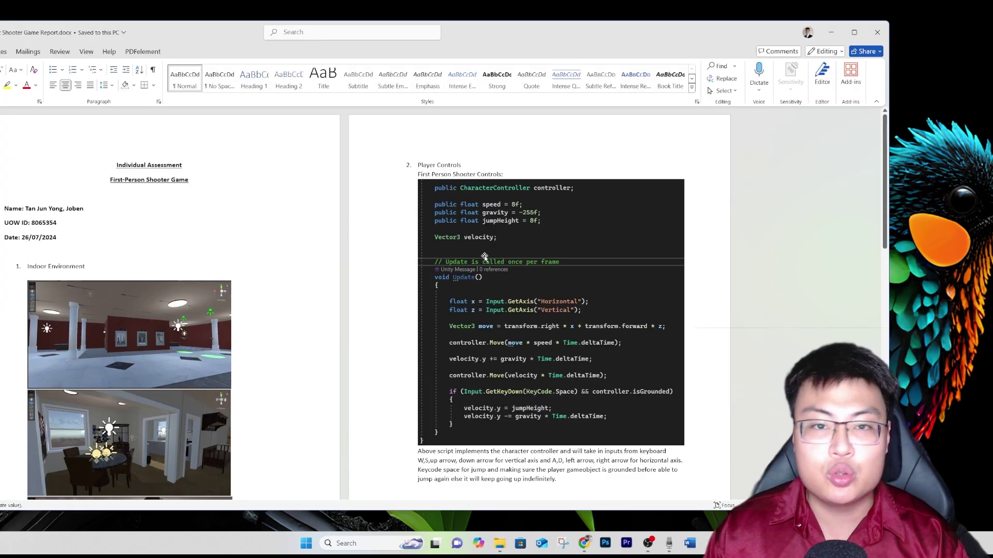
{"action": "scroll", "coordinate": [554, 194], "scroll_direction": "down", "scroll_amount": 20}
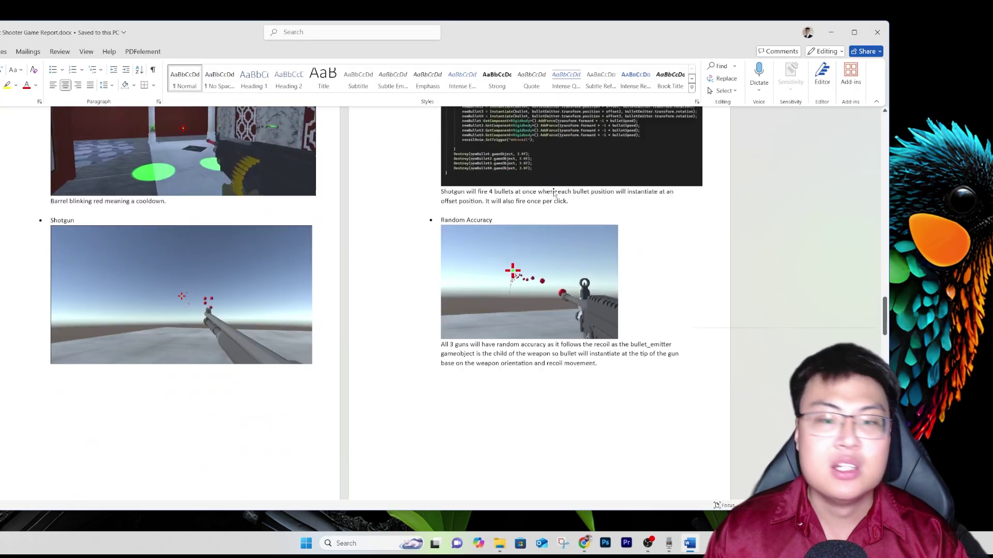
{"action": "scroll", "coordinate": [554, 194], "scroll_direction": "down", "scroll_amount": 20}
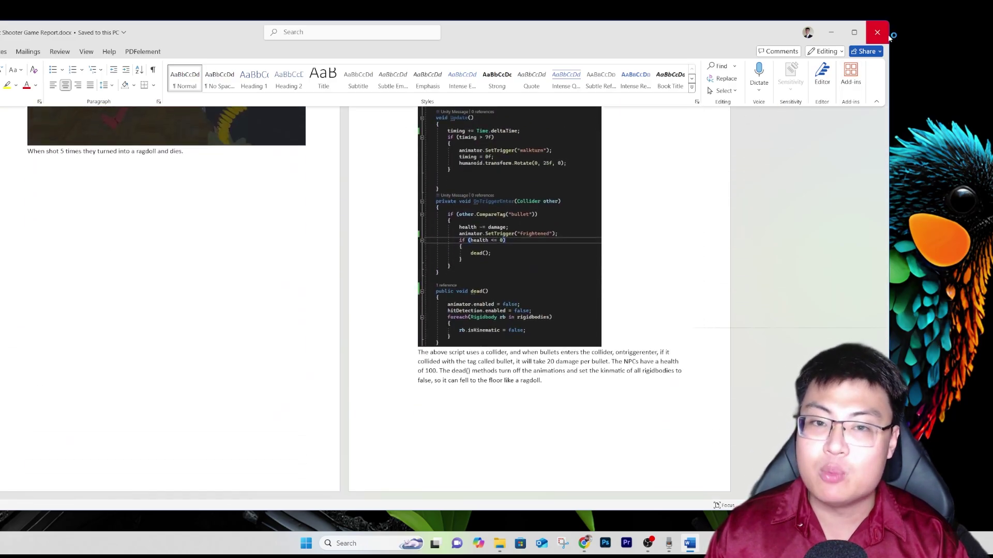
{"action": "left_click", "coordinate": [878, 32]}
{"action": "double_click", "coordinate": [466, 195]}
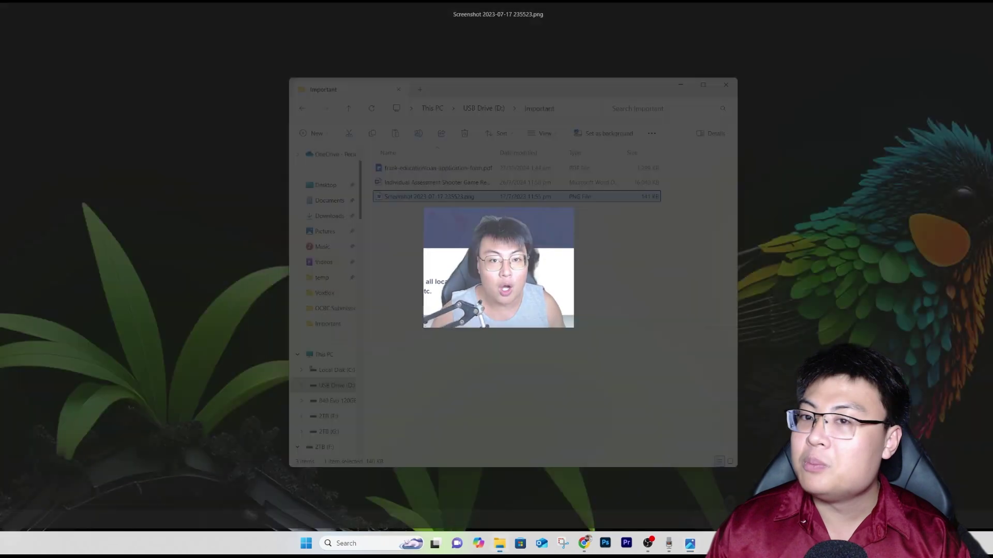
Attempt to permanently delete the Important folder, retrying through Folder In Use errors, then cancel
{"action": "left_click", "coordinate": [305, 108]}
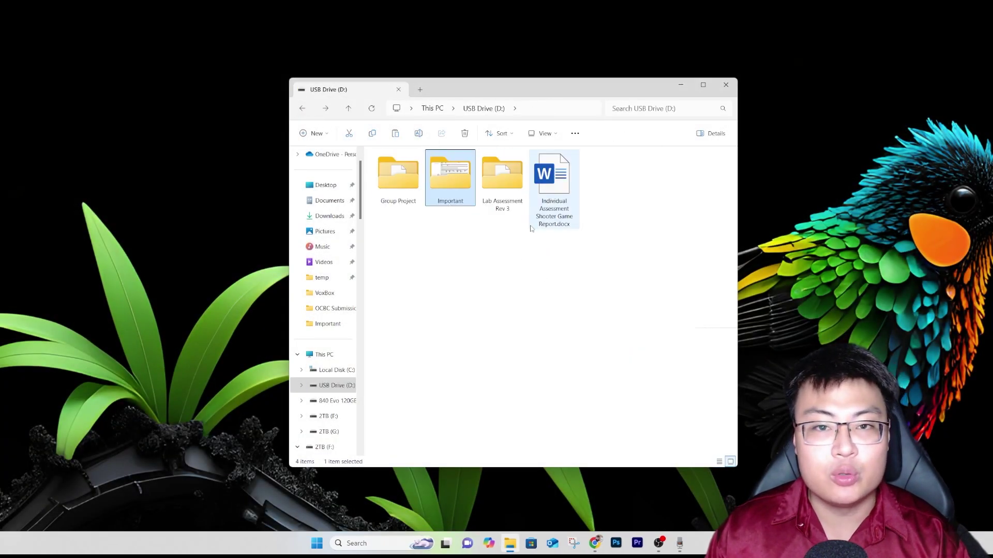
{"action": "left_click", "coordinate": [465, 134]}
{"action": "left_click", "coordinate": [532, 305]}
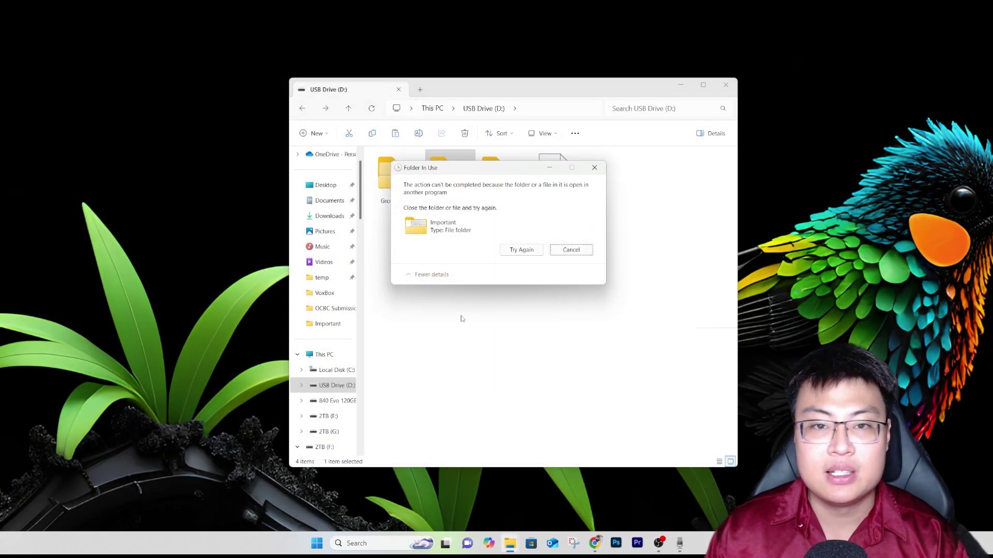
{"action": "left_click", "coordinate": [521, 253]}
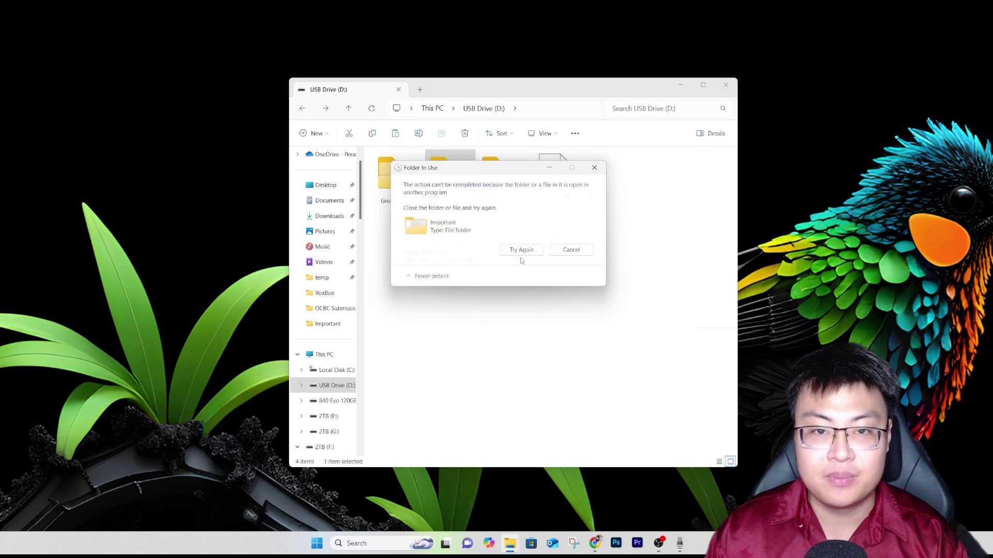
{"action": "left_click", "coordinate": [520, 253]}
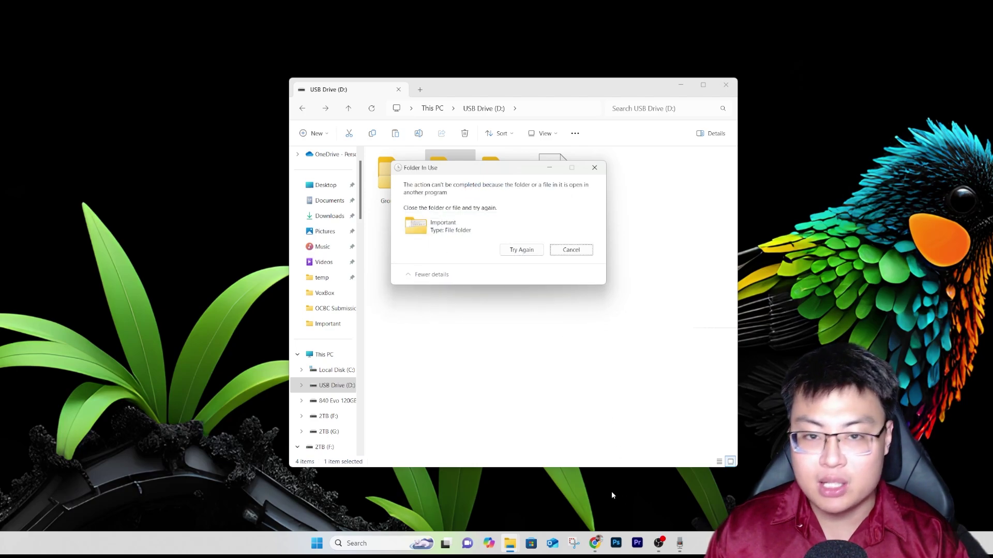
{"action": "left_click", "coordinate": [530, 251]}
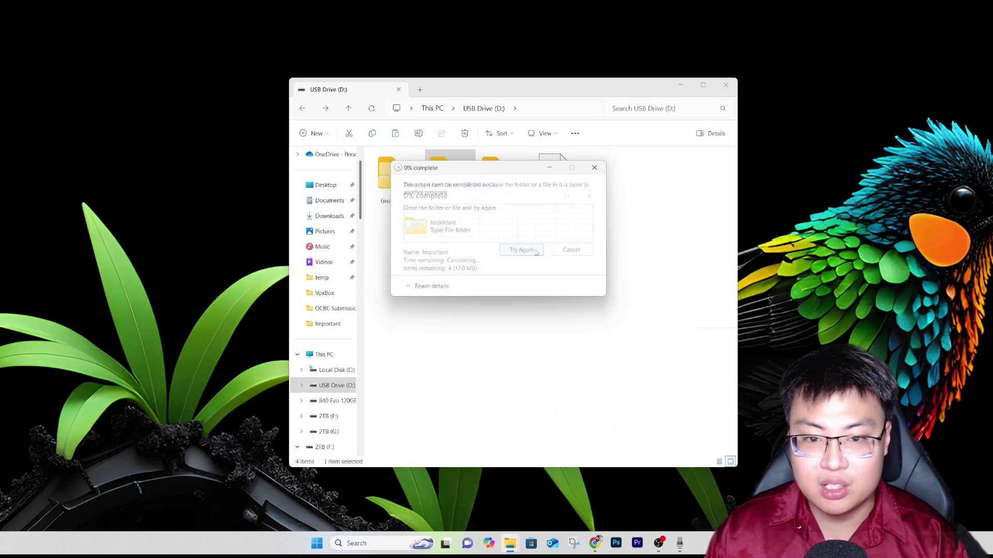
{"action": "left_click", "coordinate": [530, 252]}
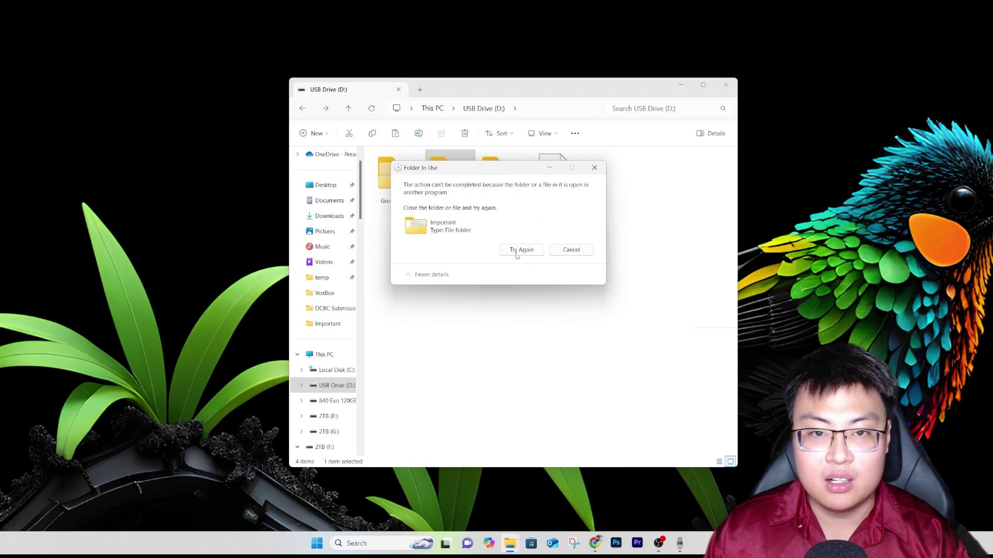
{"action": "left_click", "coordinate": [564, 248]}
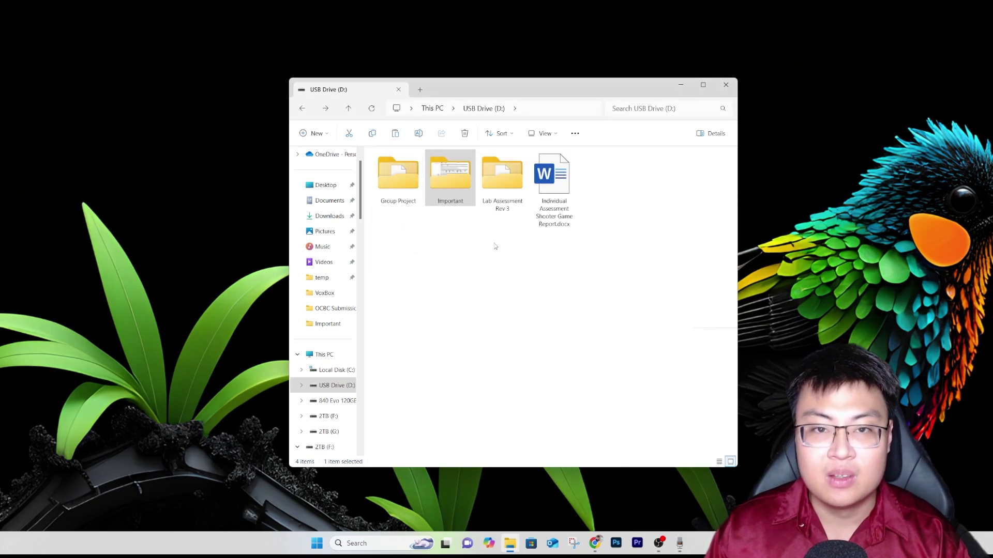
Try deleting Important again, dismiss the folder-in-use error, and close File Explorer
{"action": "left_click", "coordinate": [465, 133]}
{"action": "left_click", "coordinate": [543, 300]}
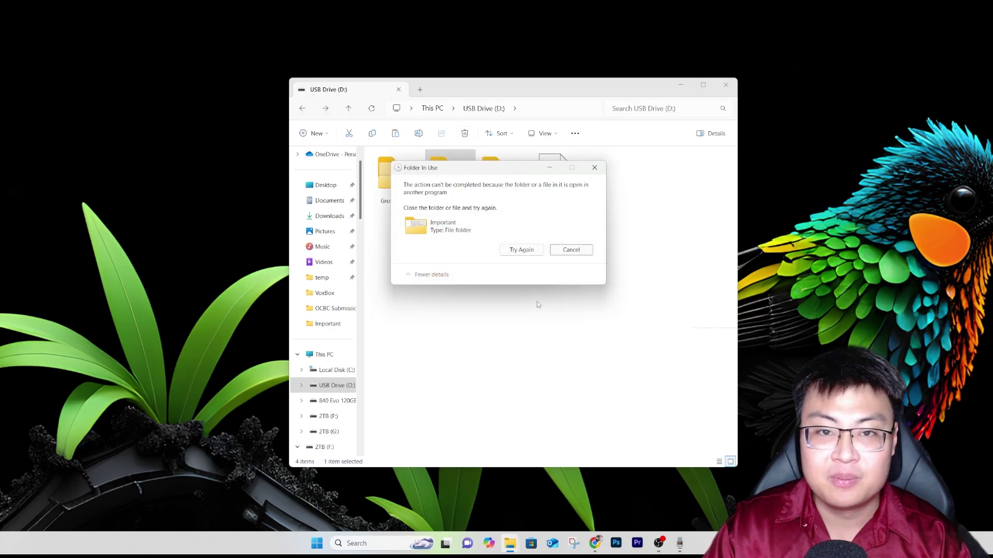
{"action": "left_click", "coordinate": [594, 167]}
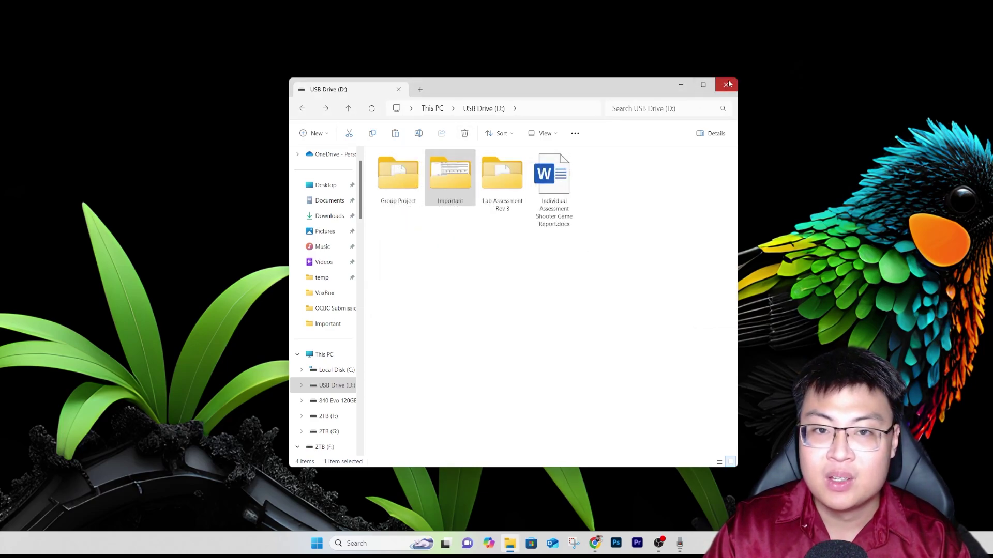
{"action": "key", "text": "alt+F4"}
Reopen USB Drive (D:) and permanently delete the Important folder
{"action": "left_click", "coordinate": [509, 543]}
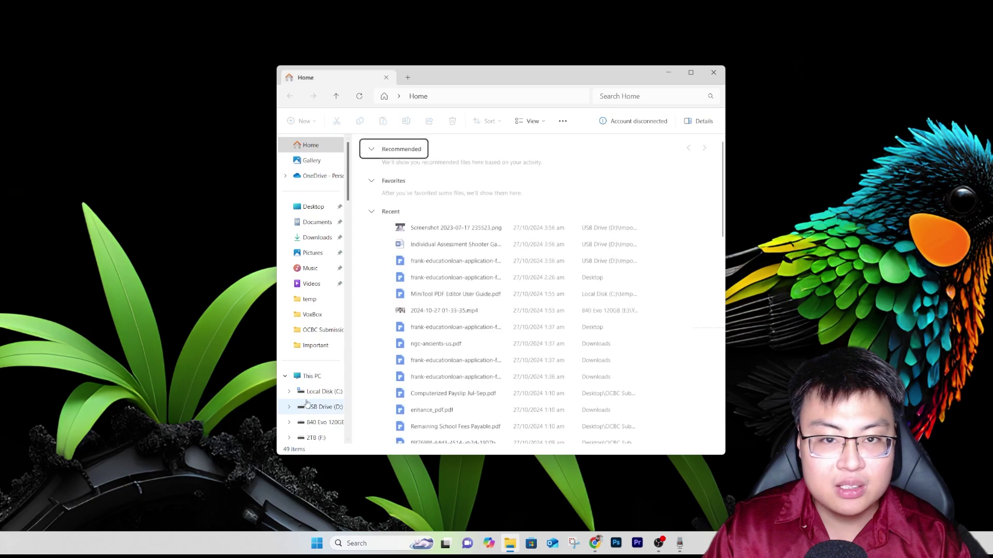
{"action": "left_click", "coordinate": [323, 407]}
{"action": "left_click", "coordinate": [439, 171]}
{"action": "left_click", "coordinate": [452, 120]}
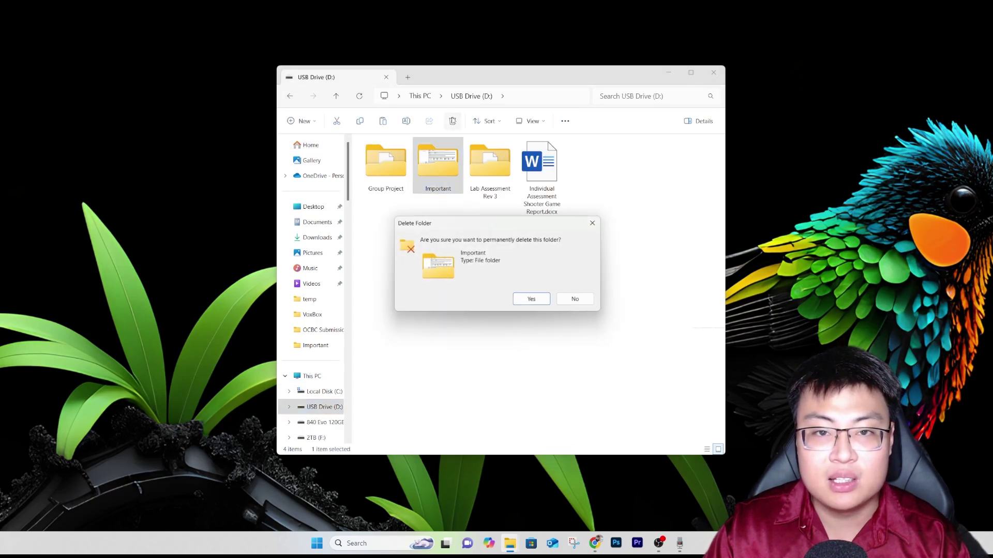
{"action": "left_click", "coordinate": [540, 304]}
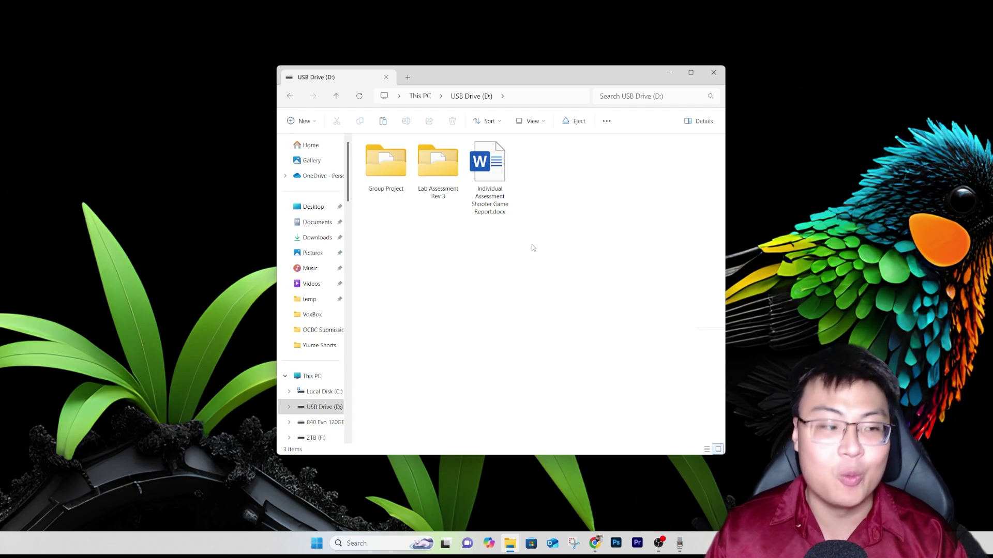
{"action": "left_click", "coordinate": [713, 73]}
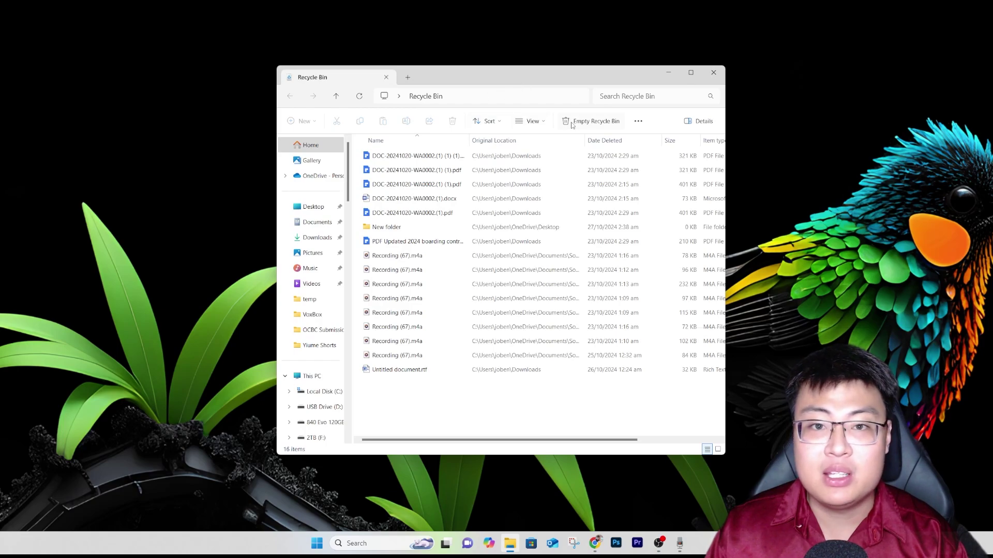
Empty the Recycle Bin and close its window
{"action": "left_click", "coordinate": [572, 124]}
{"action": "left_click", "coordinate": [534, 282]}
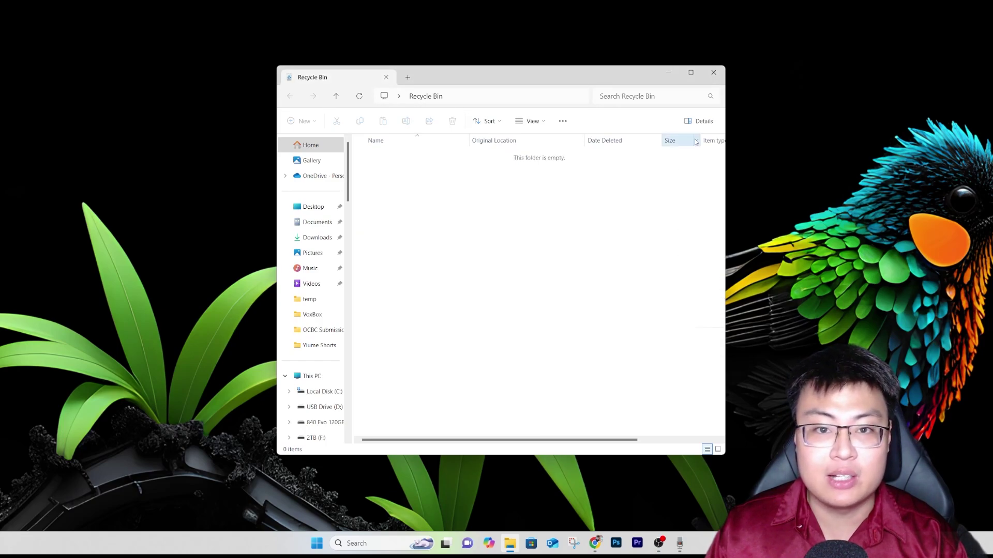
{"action": "left_click", "coordinate": [714, 73]}
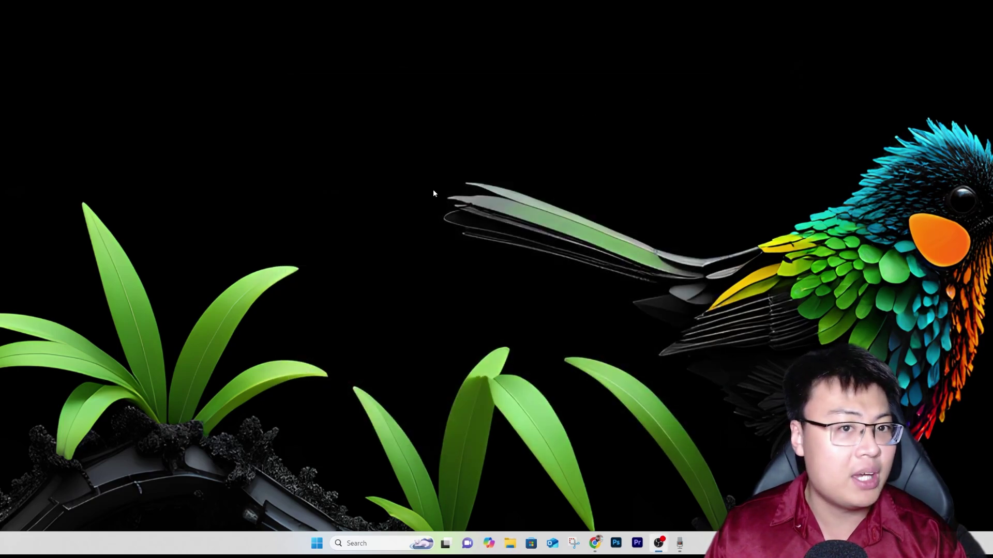
Confirm Important is gone from USB Drive (D:), then launch MiniTool Power Data Recovery
{"action": "left_click", "coordinate": [510, 543]}
{"action": "left_click", "coordinate": [321, 408]}
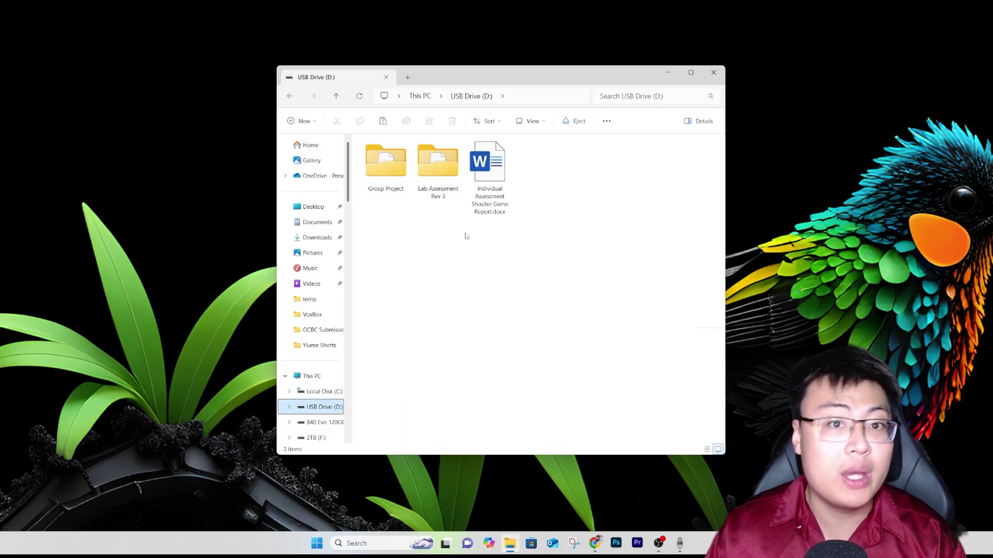
{"action": "left_click", "coordinate": [714, 72]}
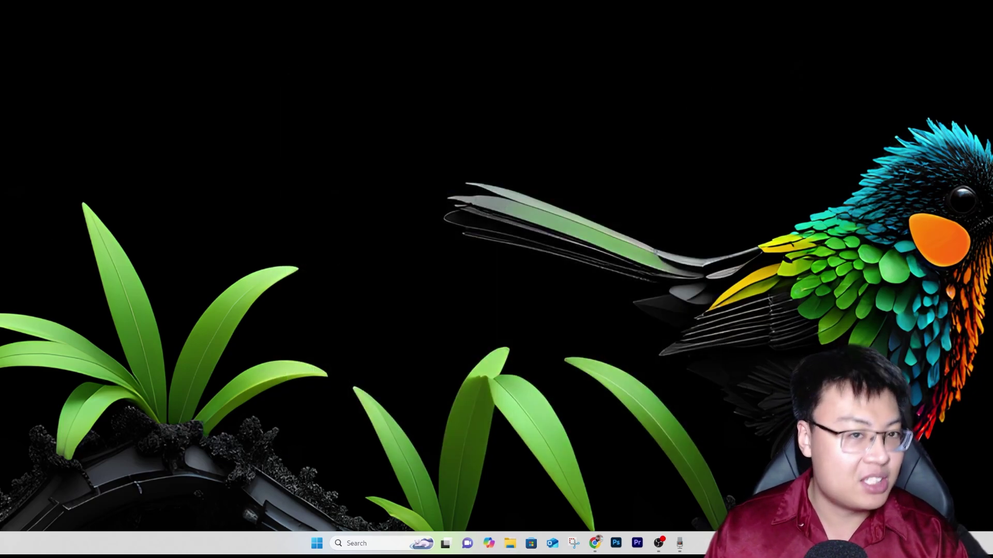
{"action": "left_click", "coordinate": [659, 543]}
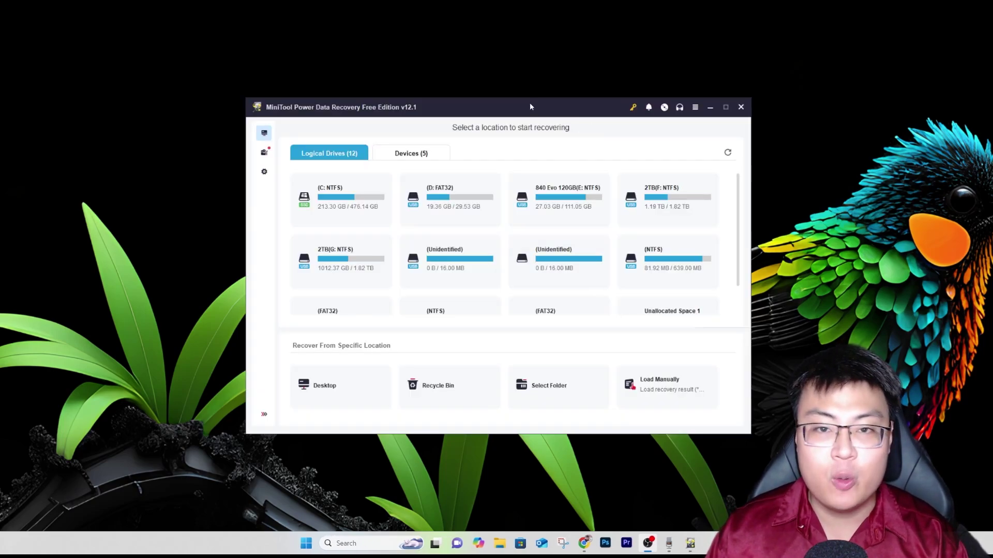
Dismiss the registry-issues notice and bring the 29.53 GB FAT32 drive D: card into view
{"action": "mouse_move", "coordinate": [529, 106]}
{"action": "left_mouse_down"}
{"action": "mouse_move", "coordinate": [510, 91]}
{"action": "mouse_move", "coordinate": [520, 94]}
{"action": "left_mouse_up"}
{"action": "scroll", "coordinate": [568, 250], "scroll_direction": "down", "scroll_amount": 1}
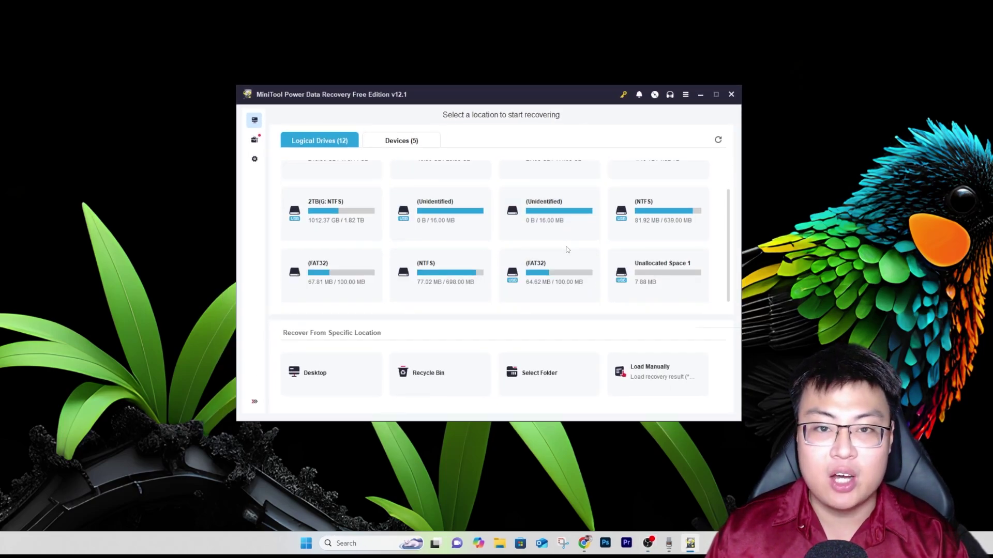
{"action": "scroll", "coordinate": [568, 250], "scroll_direction": "up", "scroll_amount": 1}
{"action": "scroll", "coordinate": [548, 223], "scroll_direction": "down", "scroll_amount": 1}
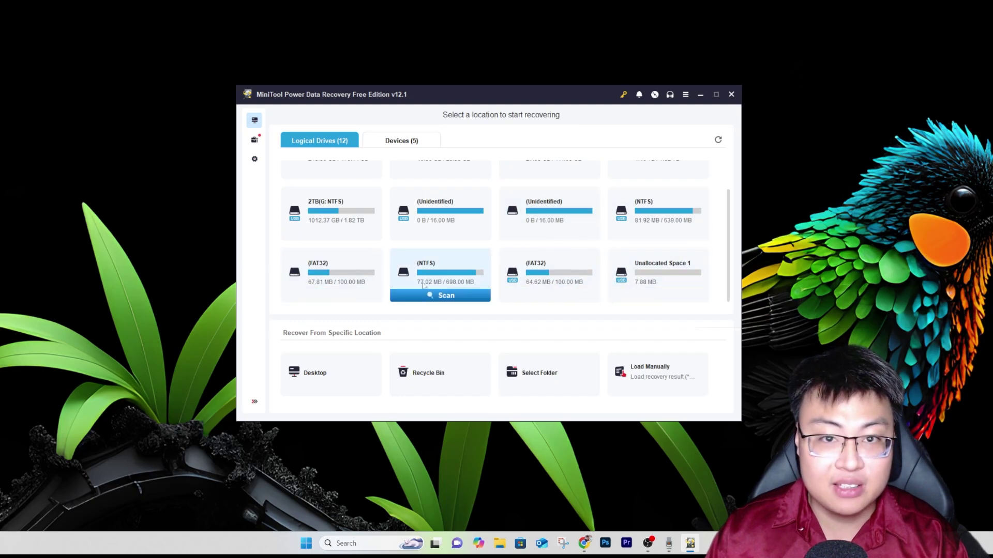
{"action": "scroll", "coordinate": [596, 300], "scroll_direction": "up", "scroll_amount": 1}
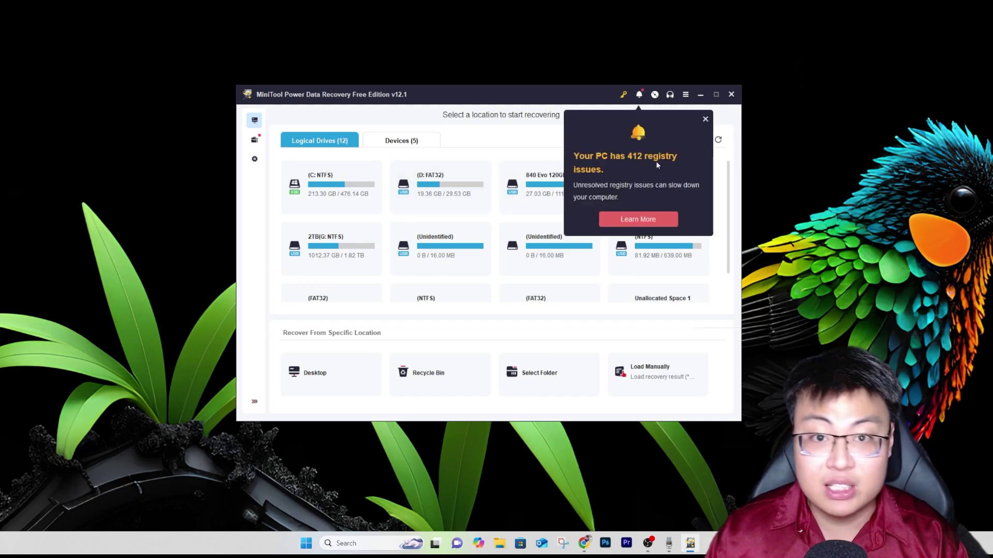
{"action": "mouse_move", "coordinate": [458, 183]}
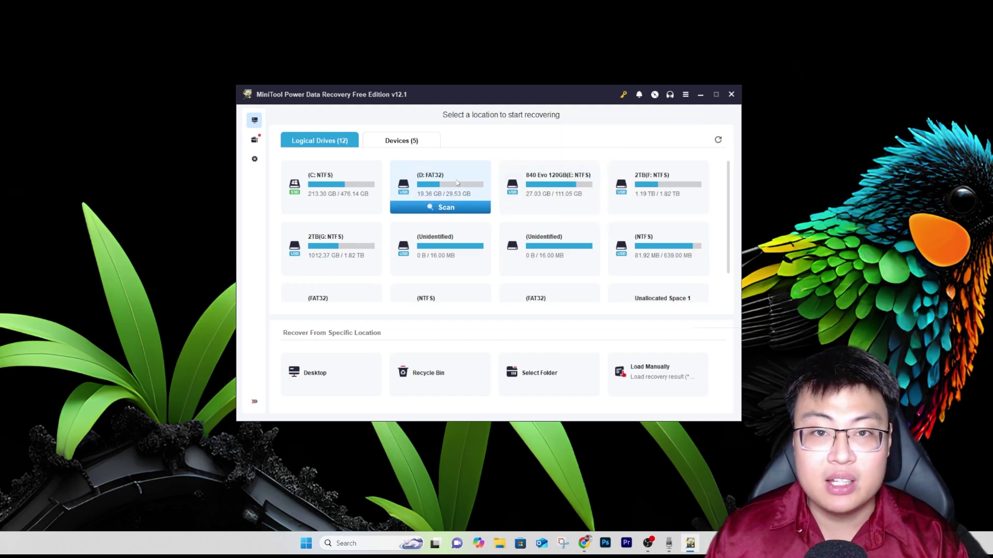
Scan drive D:, then preview and scroll through the recovered 15.66 MB docx report
{"action": "left_click", "coordinate": [437, 212]}
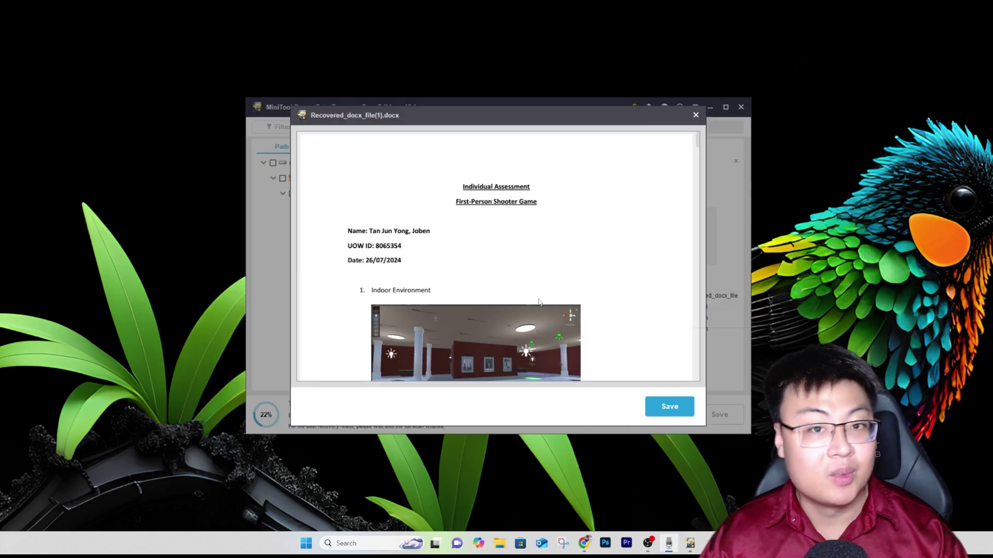
{"action": "scroll", "coordinate": [552, 232], "scroll_direction": "down", "scroll_amount": 3}
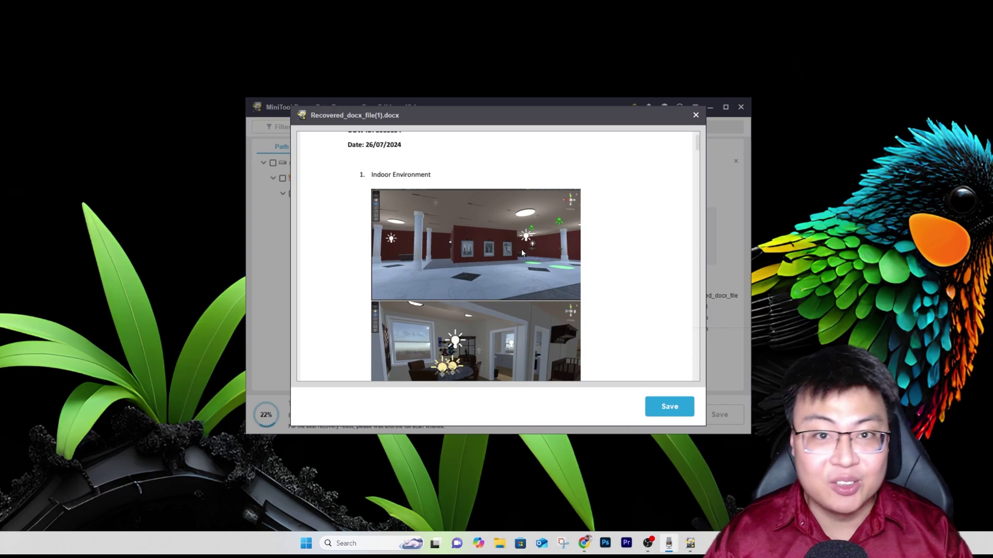
{"action": "scroll", "coordinate": [521, 250], "scroll_direction": "up", "scroll_amount": 3}
{"action": "scroll", "coordinate": [541, 251], "scroll_direction": "down", "scroll_amount": 8}
{"action": "scroll", "coordinate": [540, 251], "scroll_direction": "down", "scroll_amount": 15}
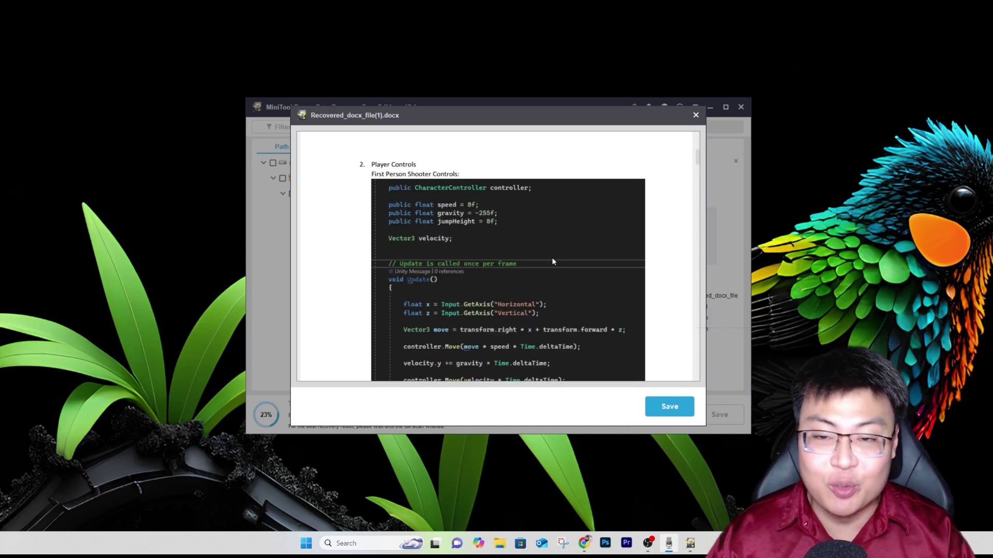
{"action": "scroll", "coordinate": [590, 256], "scroll_direction": "down", "scroll_amount": 15}
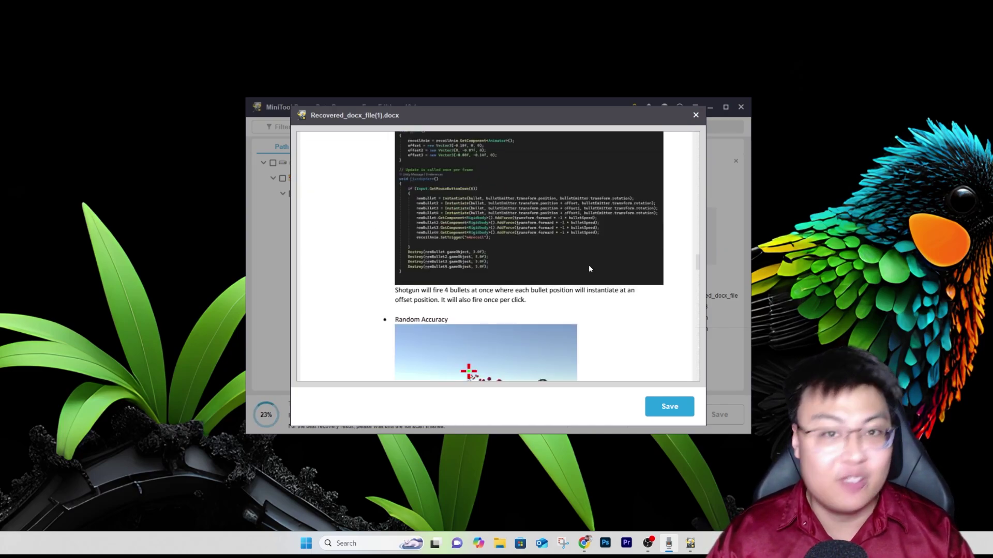
{"action": "scroll", "coordinate": [607, 256], "scroll_direction": "down", "scroll_amount": 15}
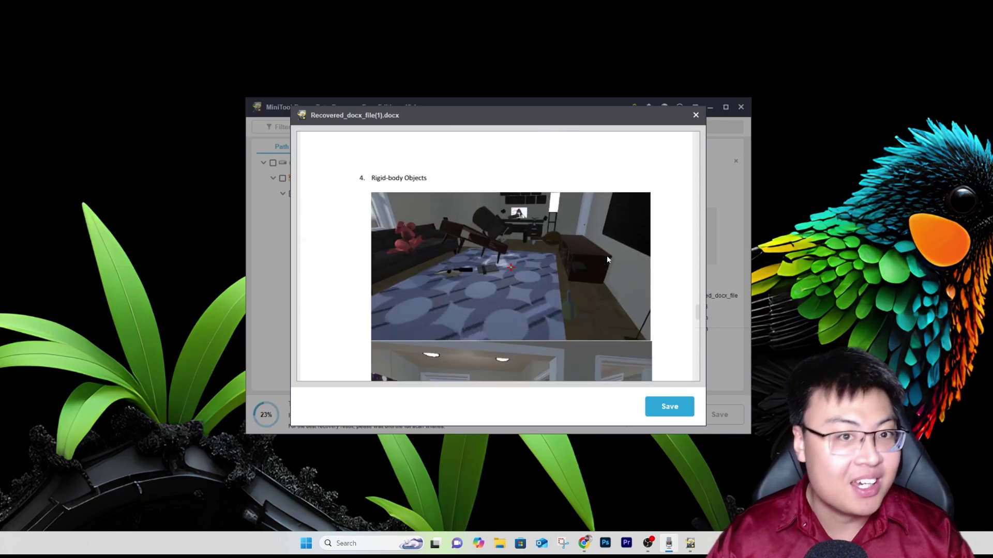
{"action": "scroll", "coordinate": [607, 250], "scroll_direction": "up", "scroll_amount": 5}
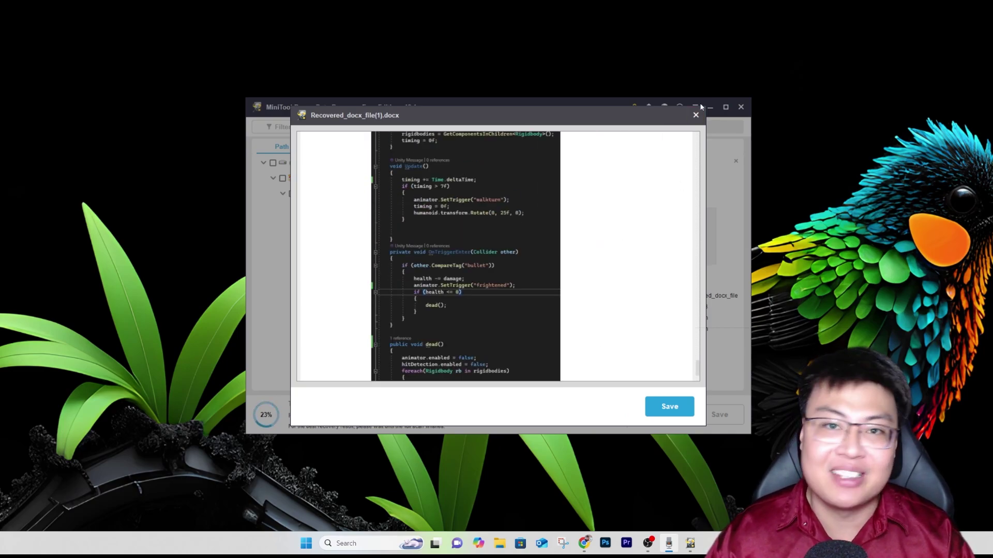
{"action": "key", "text": "Escape"}
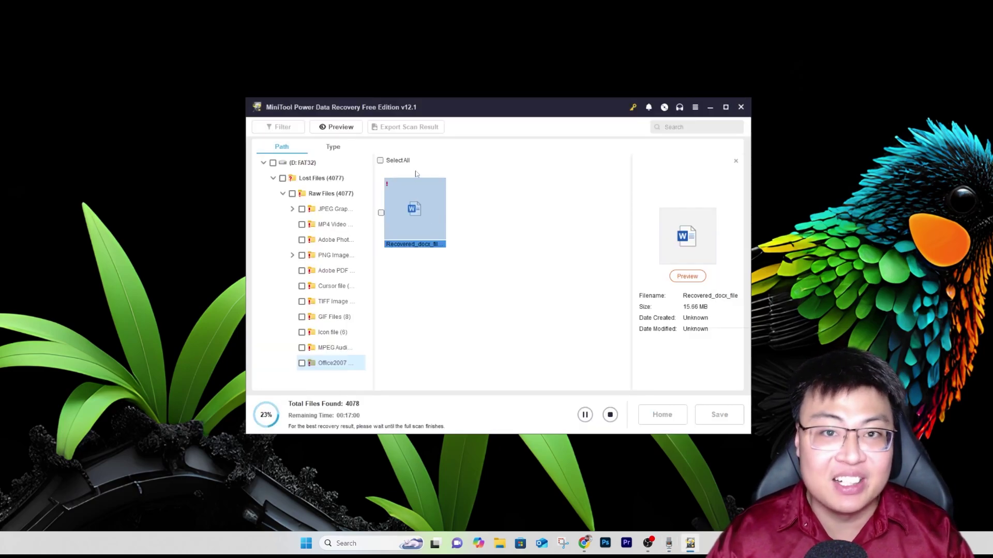
Pause the scan at 4208 files, tick Recovered_docx_file, and open the PNG Image folder (3467)
{"action": "left_click", "coordinate": [583, 416]}
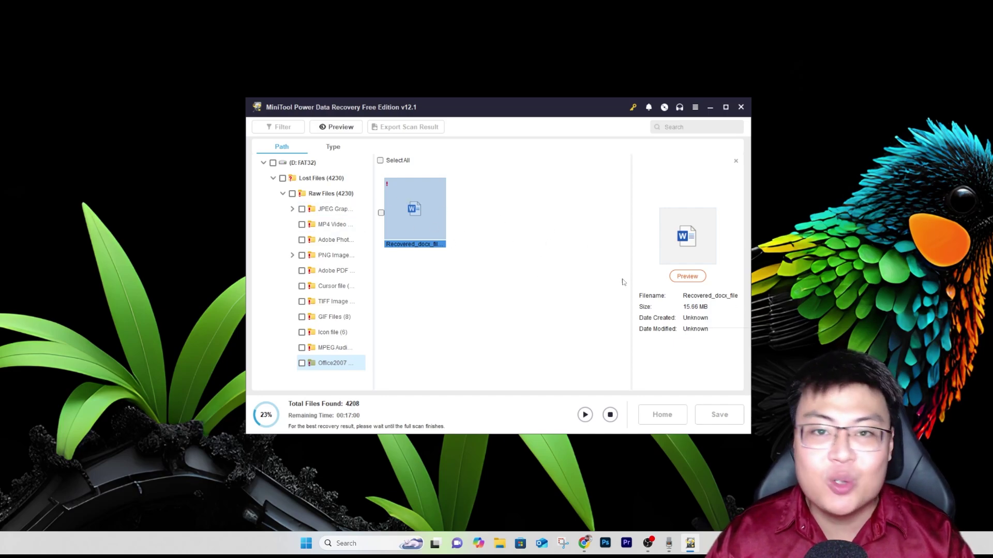
{"action": "left_click", "coordinate": [380, 213]}
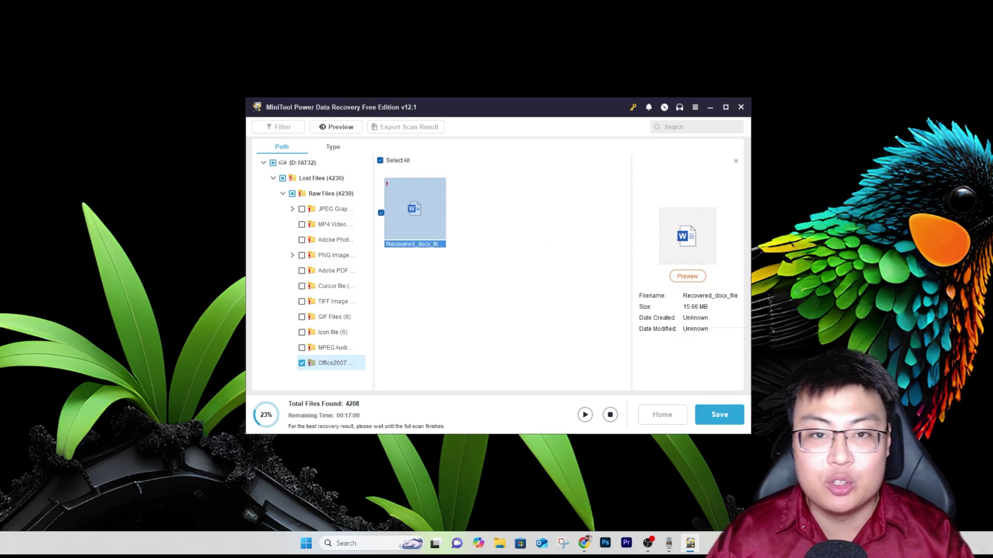
{"action": "left_click", "coordinate": [292, 256]}
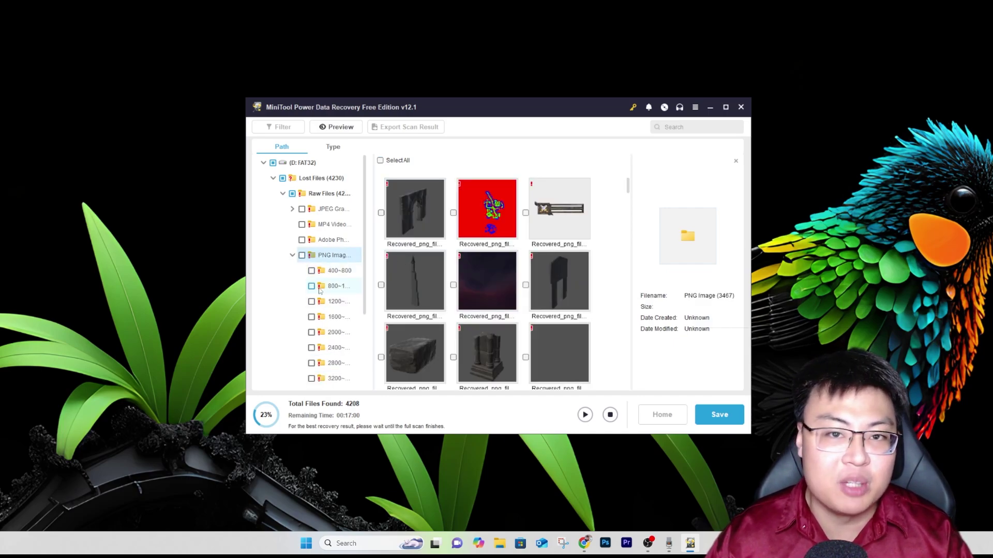
Scroll through the recovered PNG Image thumbnails
{"action": "scroll", "coordinate": [323, 292], "scroll_direction": "down", "scroll_amount": 1}
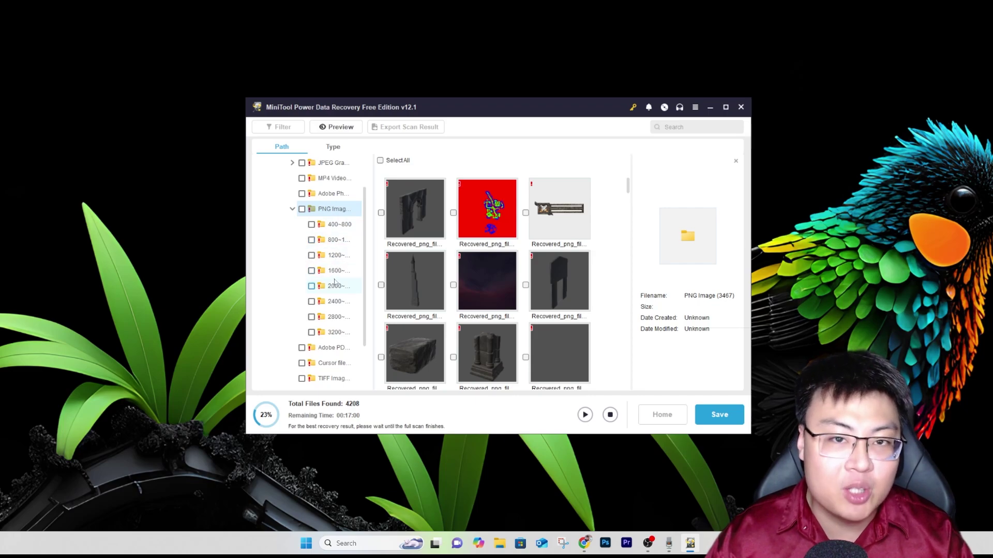
{"action": "scroll", "coordinate": [483, 285], "scroll_direction": "down", "scroll_amount": 5}
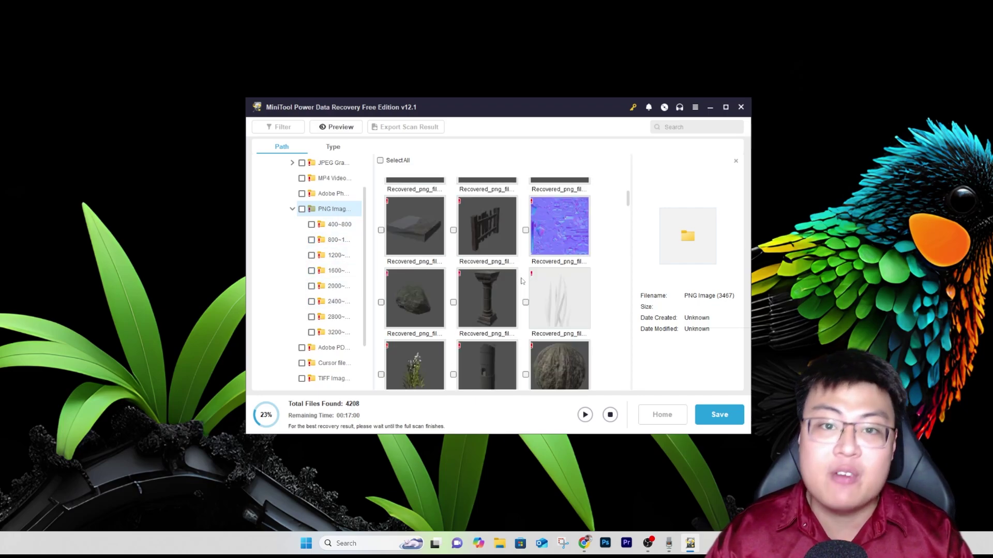
{"action": "scroll", "coordinate": [521, 280], "scroll_direction": "down", "scroll_amount": 4}
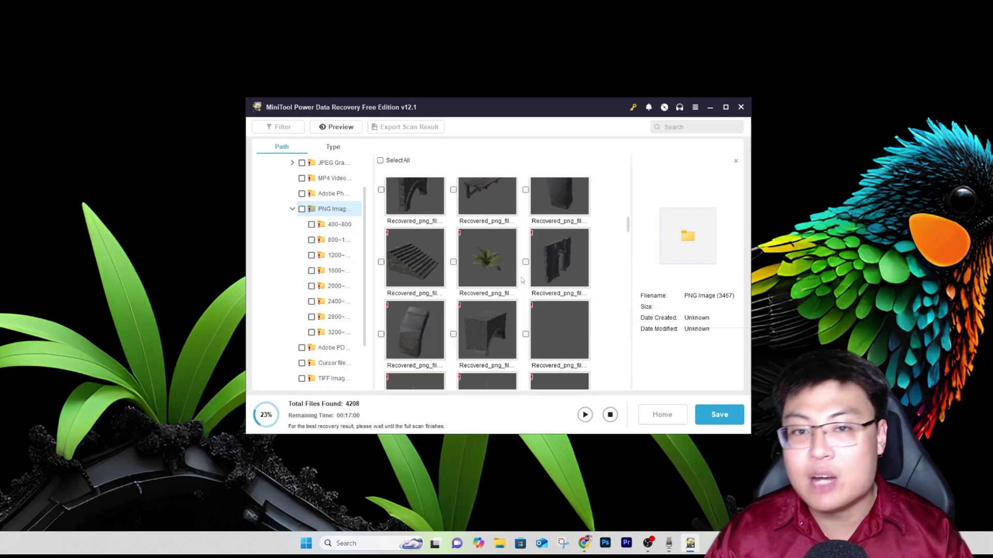
{"action": "scroll", "coordinate": [521, 279], "scroll_direction": "down", "scroll_amount": 2}
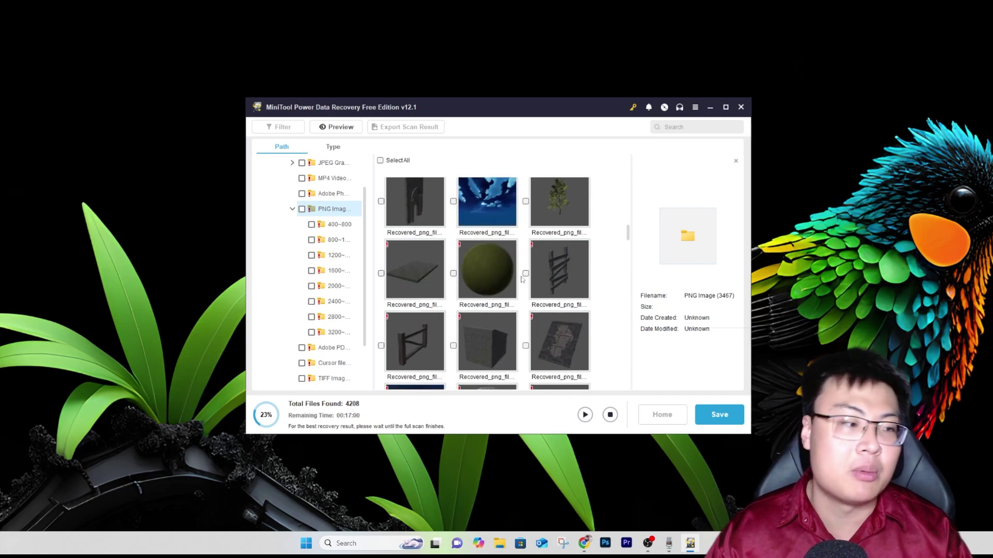
{"action": "scroll", "coordinate": [521, 279], "scroll_direction": "down", "scroll_amount": 3}
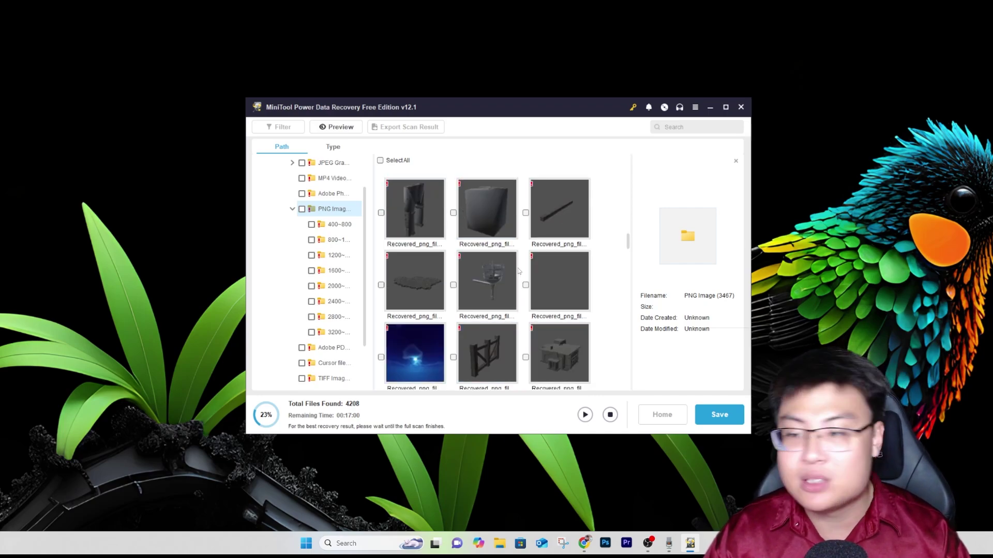
{"action": "scroll", "coordinate": [523, 270], "scroll_direction": "down", "scroll_amount": 5}
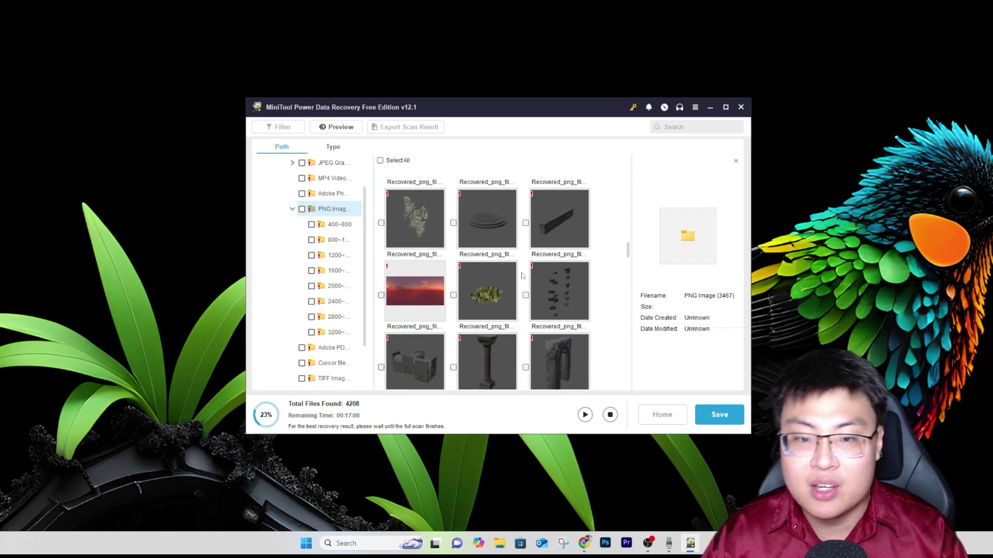
{"action": "scroll", "coordinate": [479, 271], "scroll_direction": "down", "scroll_amount": 5}
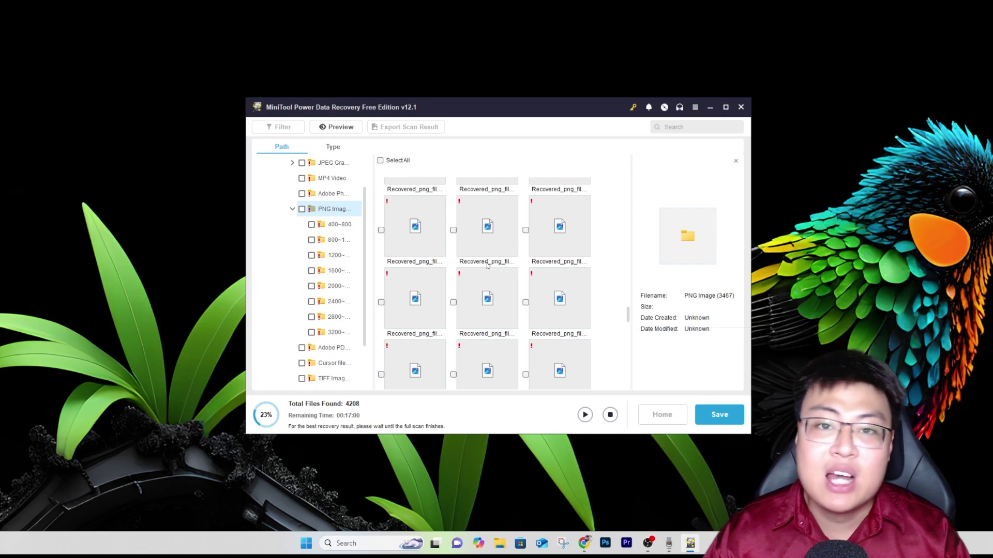
{"action": "scroll", "coordinate": [465, 258], "scroll_direction": "up", "scroll_amount": 1}
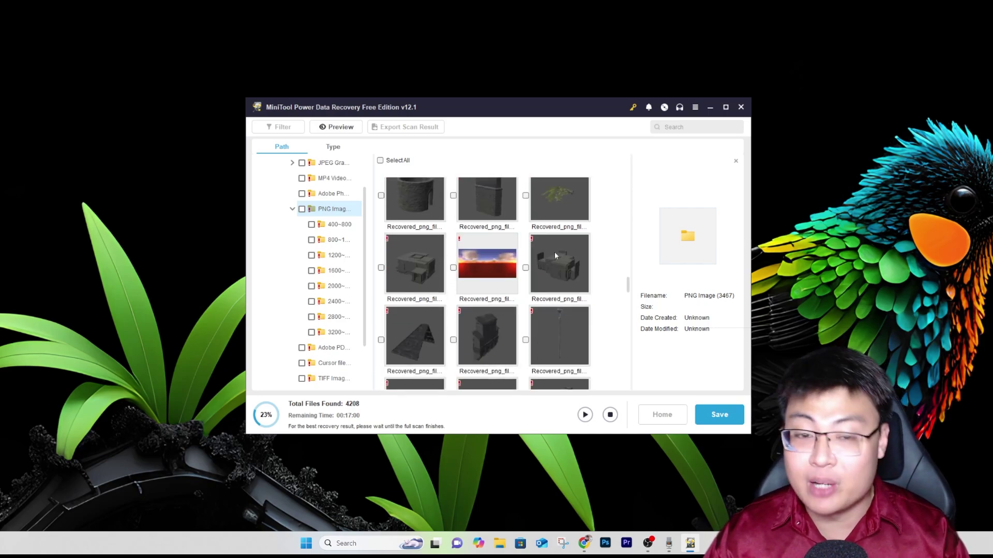
{"action": "scroll", "coordinate": [496, 243], "scroll_direction": "up", "scroll_amount": 3}
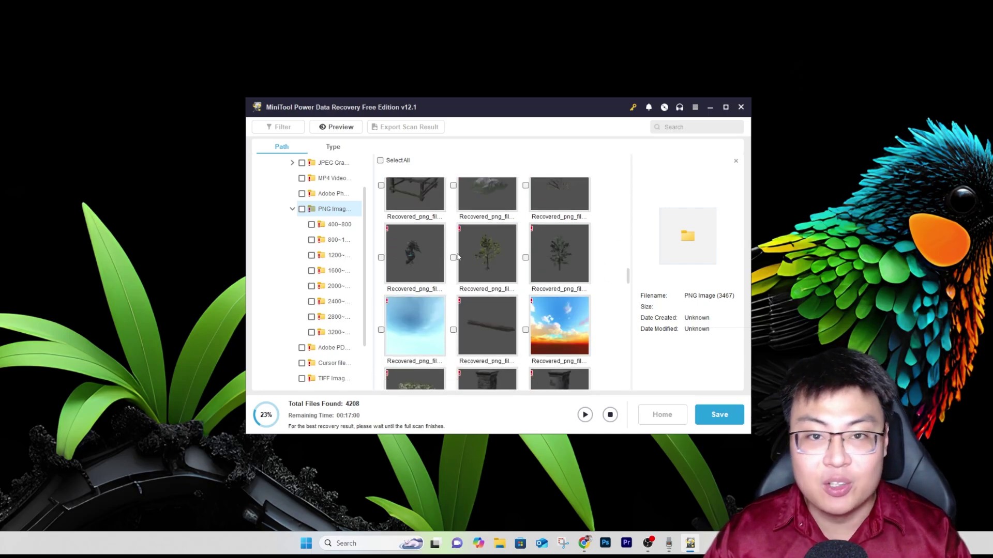
{"action": "scroll", "coordinate": [556, 249], "scroll_direction": "down", "scroll_amount": 4}
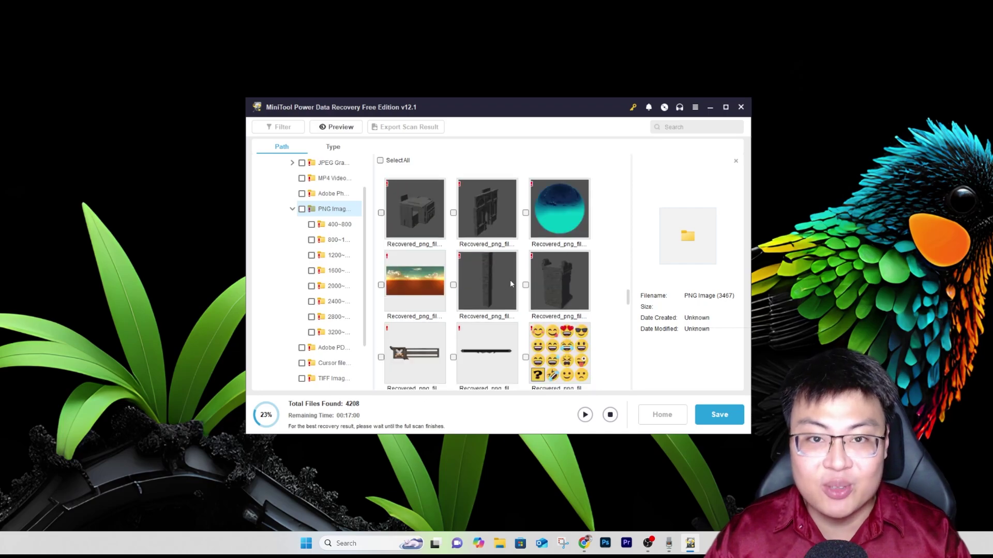
{"action": "scroll", "coordinate": [471, 304], "scroll_direction": "down", "scroll_amount": 3}
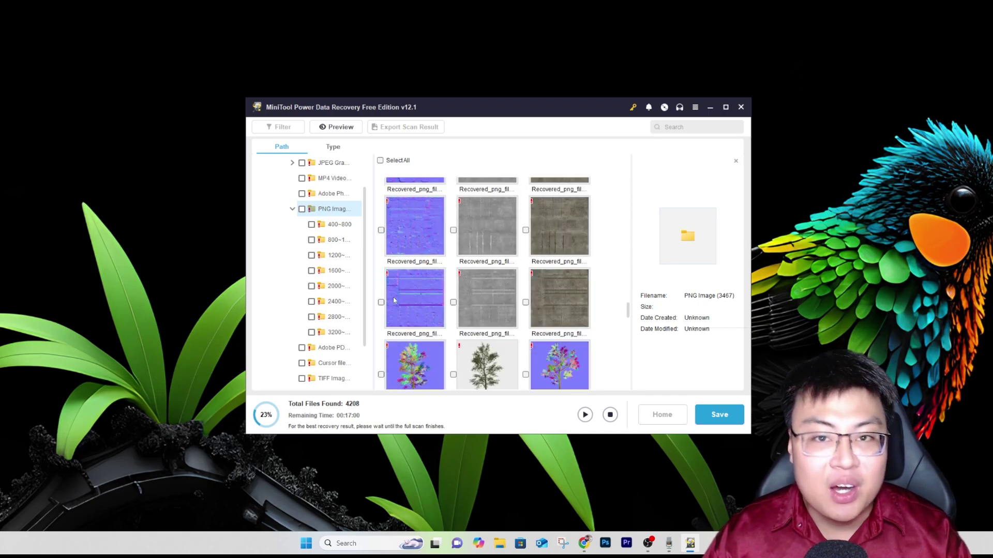
Open the 3200~3600 subfolder under PNG Image and browse its thumbnails
{"action": "left_click", "coordinate": [345, 331]}
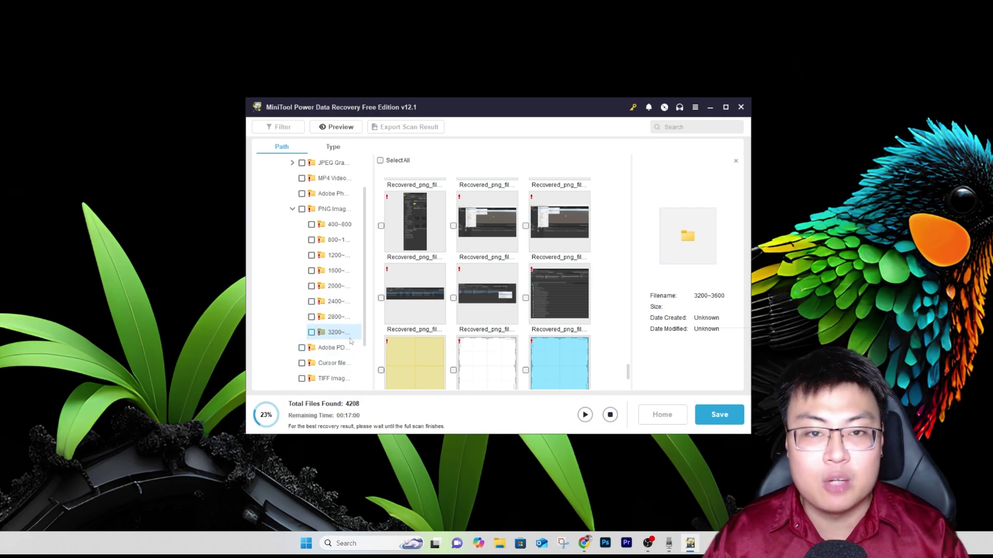
{"action": "scroll", "coordinate": [492, 305], "scroll_direction": "up", "scroll_amount": 5}
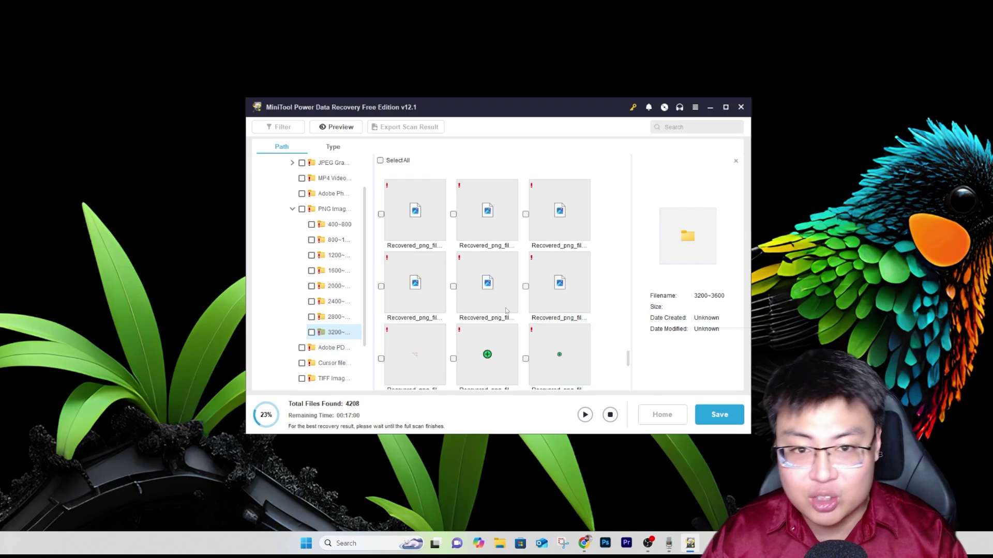
{"action": "scroll", "coordinate": [504, 305], "scroll_direction": "down", "scroll_amount": 6}
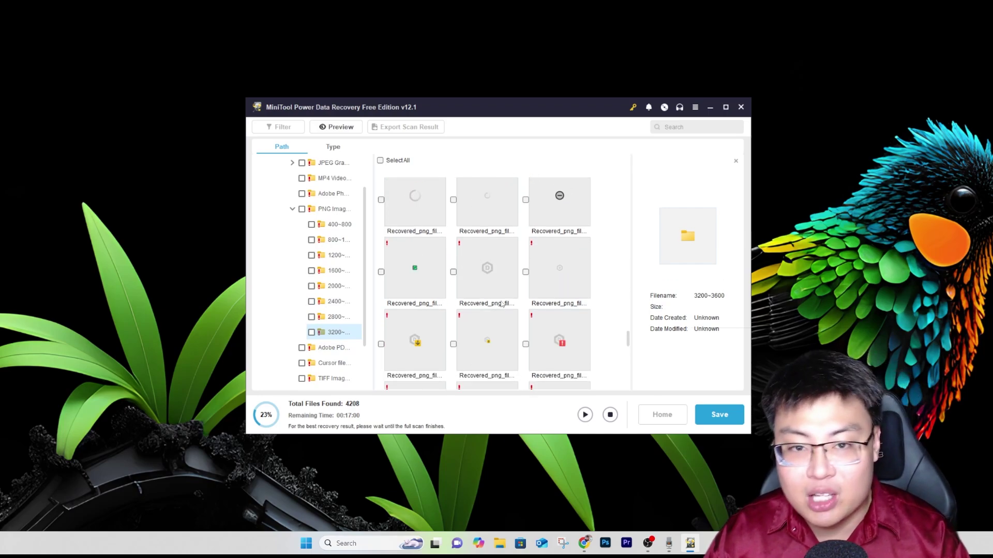
{"action": "scroll", "coordinate": [500, 315], "scroll_direction": "down", "scroll_amount": 2}
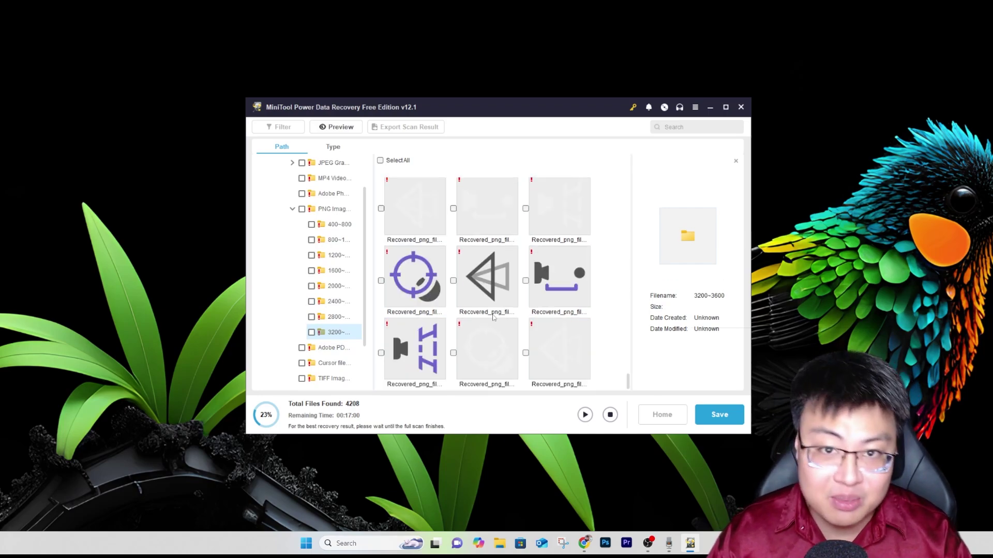
{"action": "scroll", "coordinate": [499, 310], "scroll_direction": "up", "scroll_amount": 8}
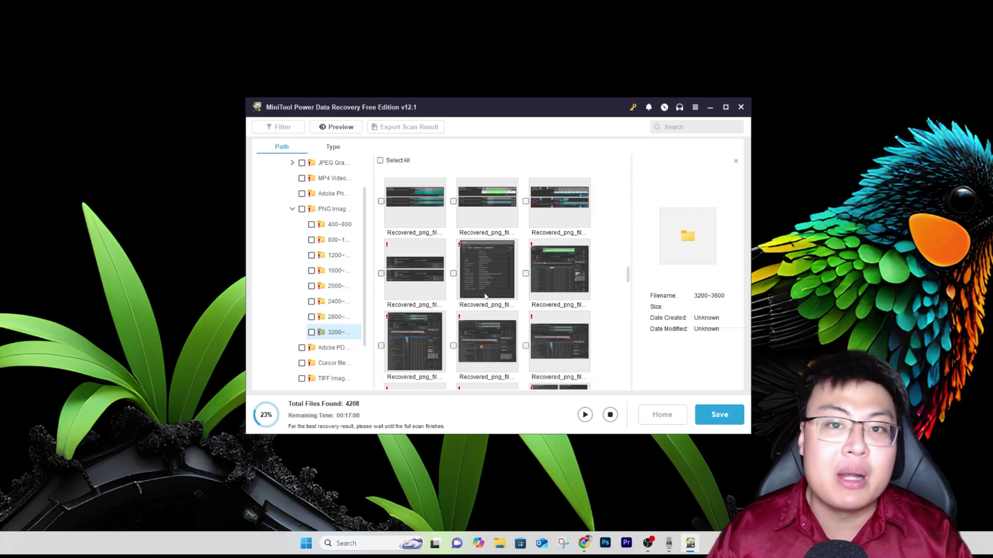
{"action": "scroll", "coordinate": [332, 374], "scroll_direction": "down", "scroll_amount": 2}
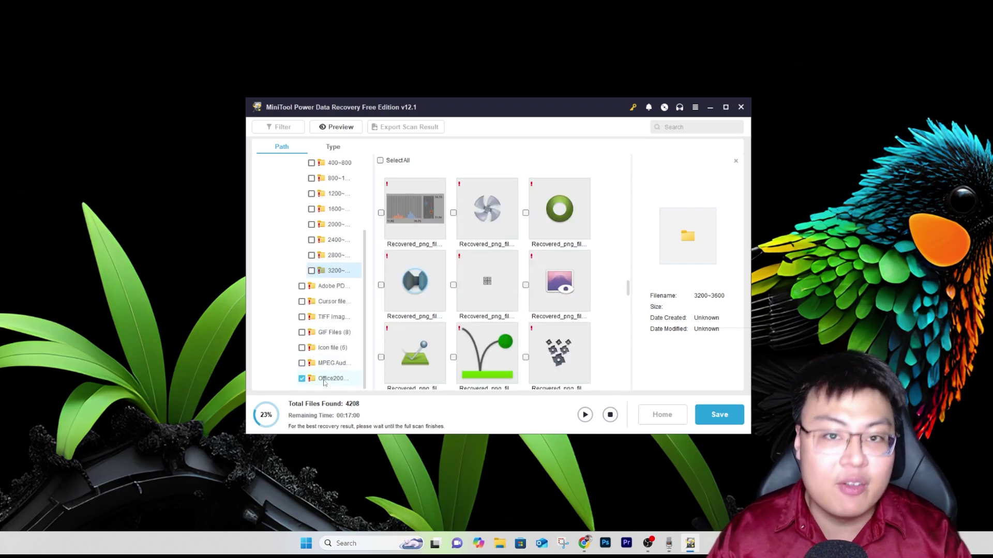